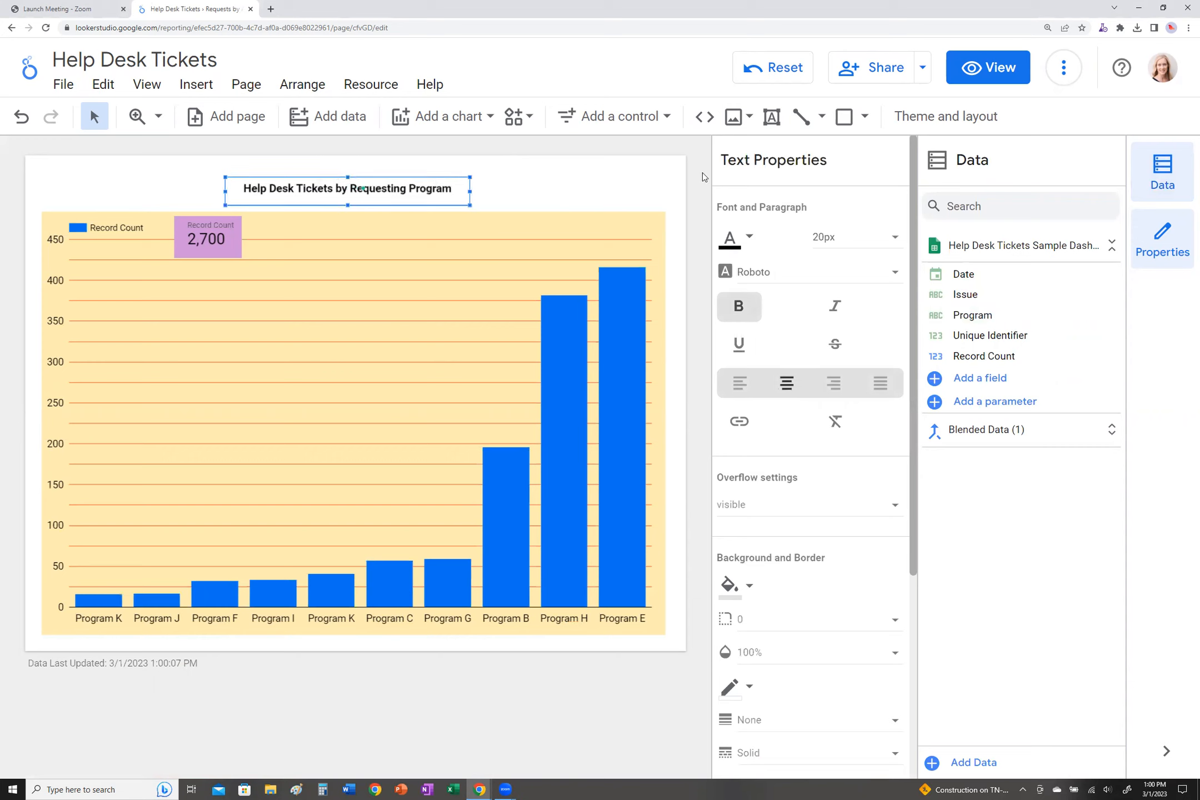
Hide the list of data fields and add a second page to the report.
click(1151, 173)
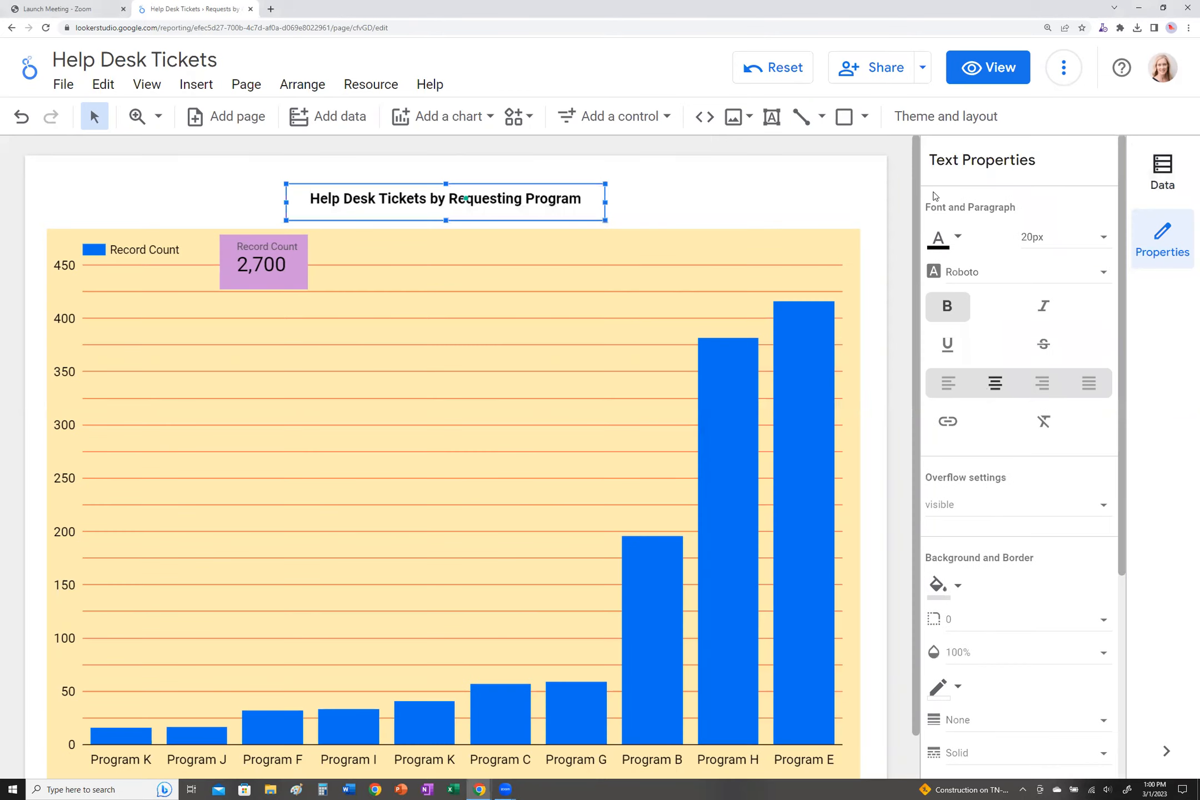
click(259, 117)
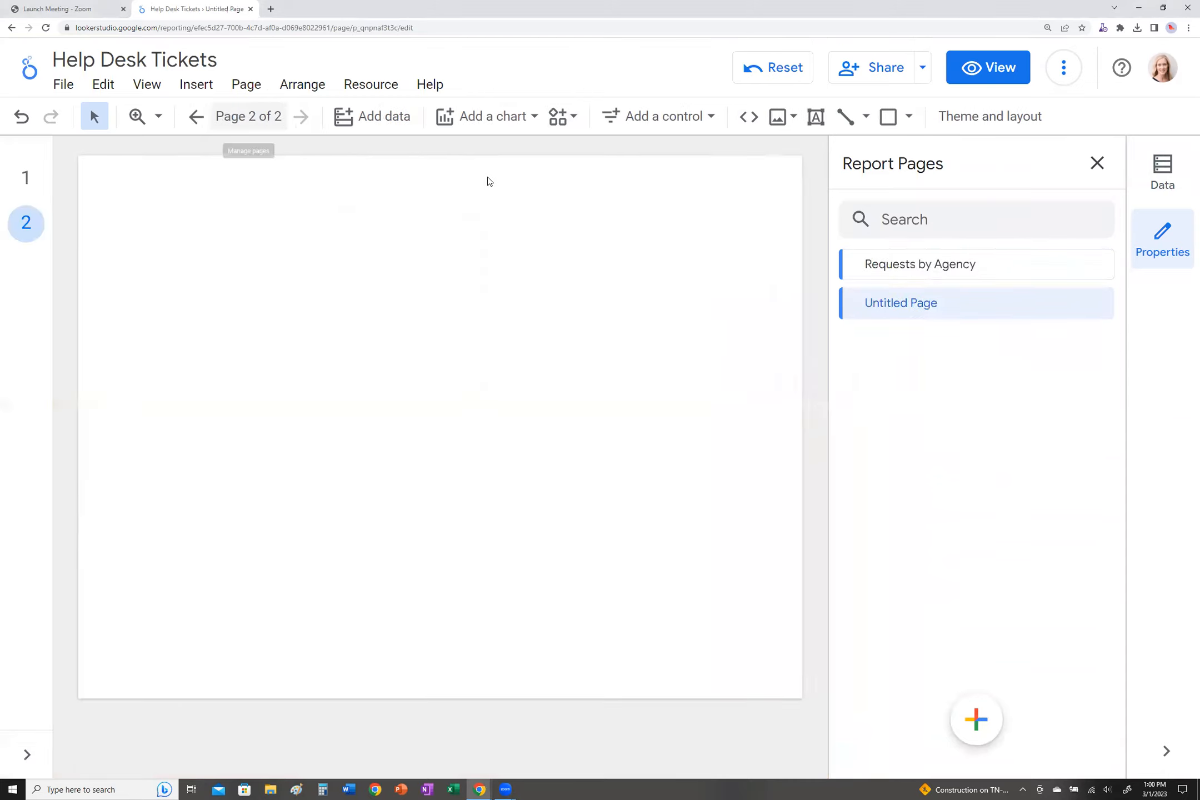
Rename the first report page, Requests by Agency, as "Requests by Program".
click(938, 265)
click(1097, 270)
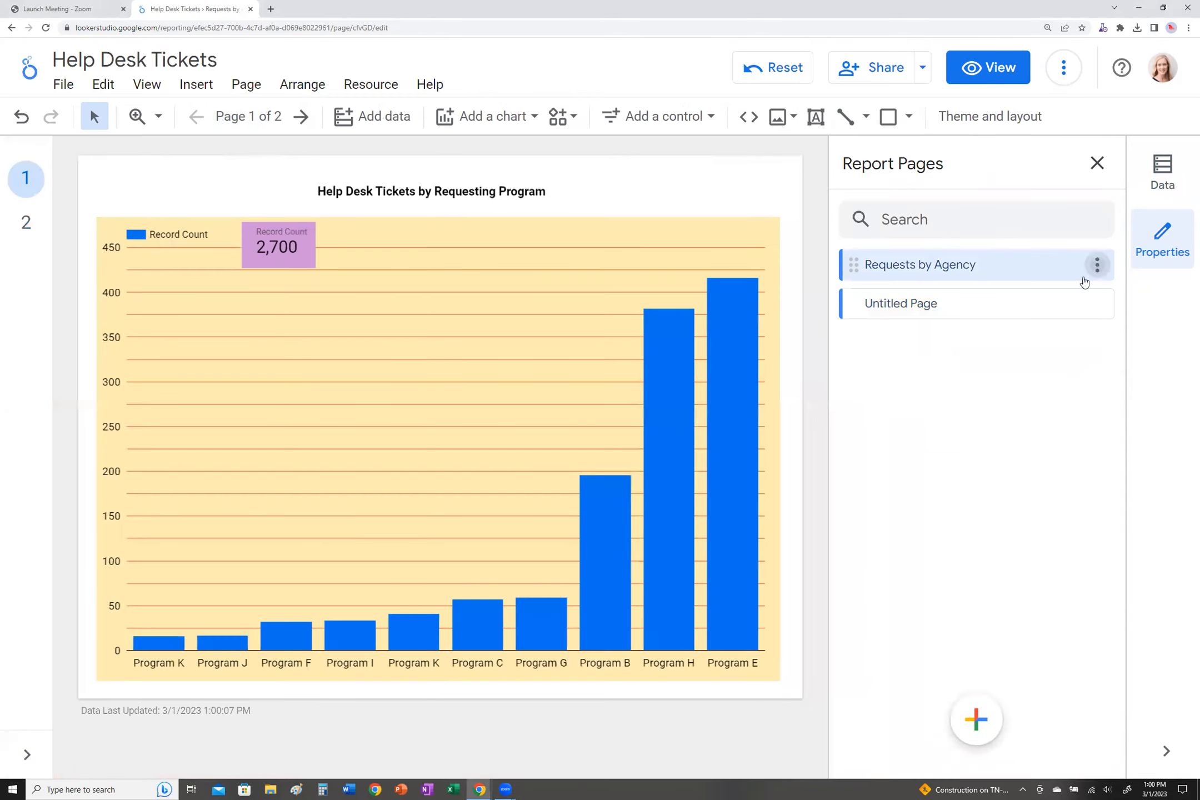
click(1023, 276)
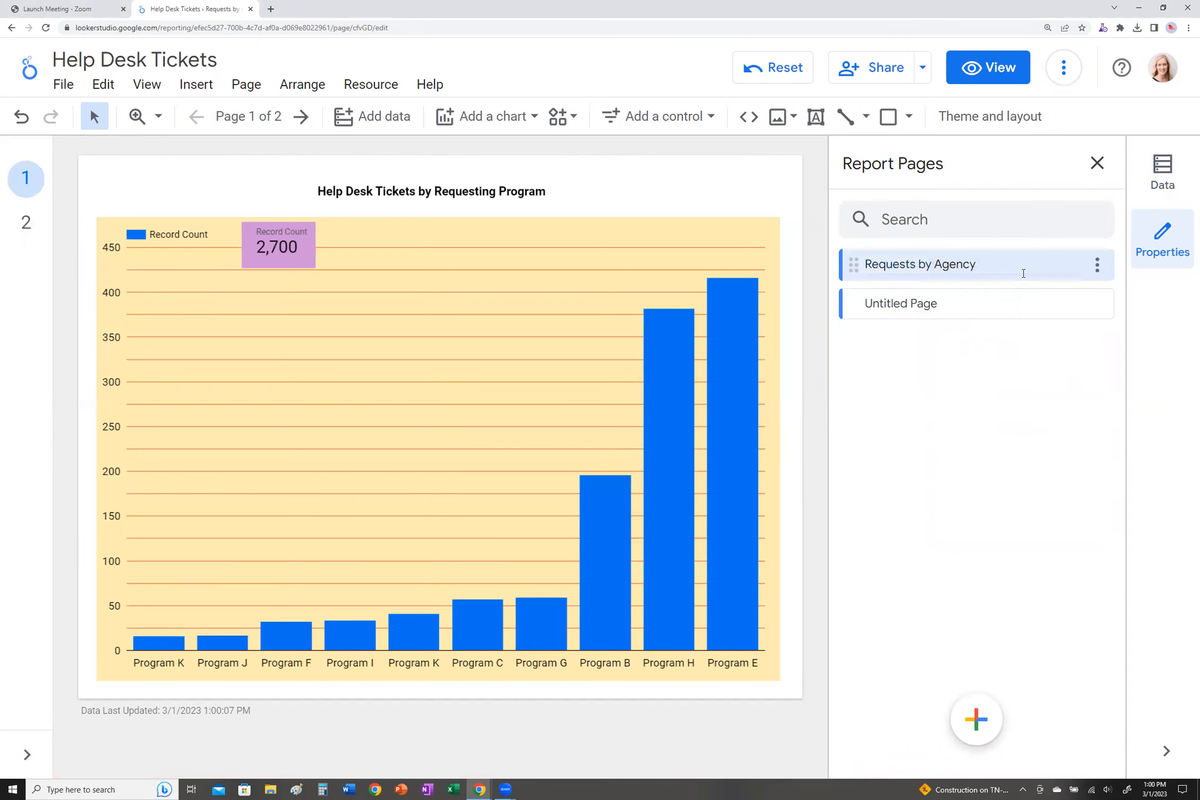
key(BackSpace)
key(BackSpace)
key(BackSpace)
text(Program)
Rename the untitled second page as "Requests by Issue" and close the page list.
click(976, 305)
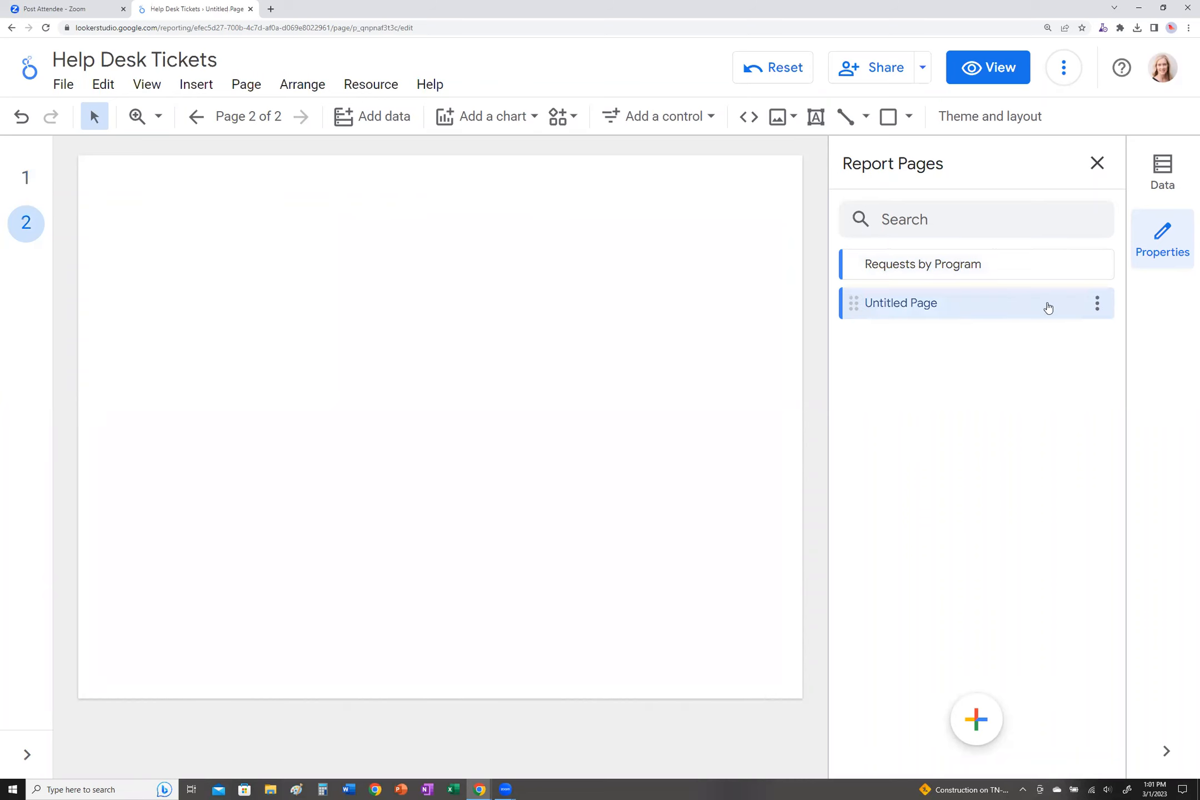
click(1097, 303)
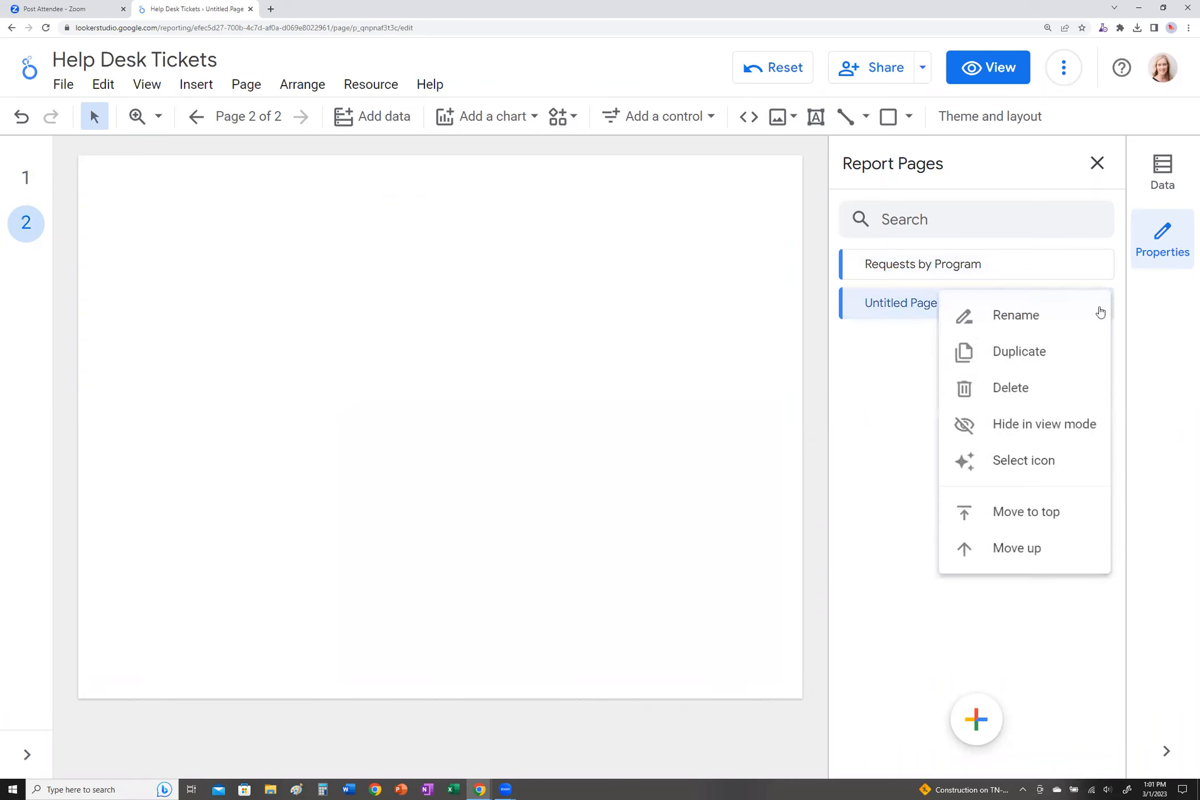
click(1054, 315)
drag(938, 308, 856, 310)
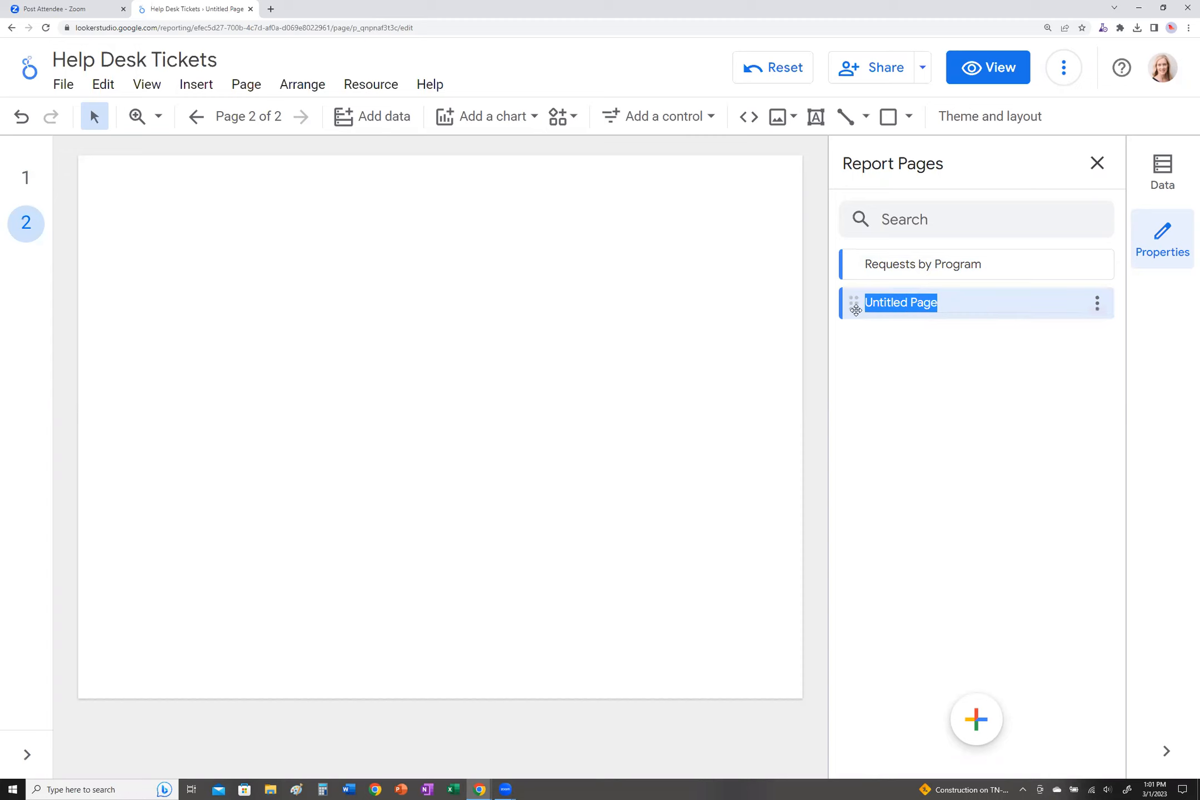
text(Requests by)
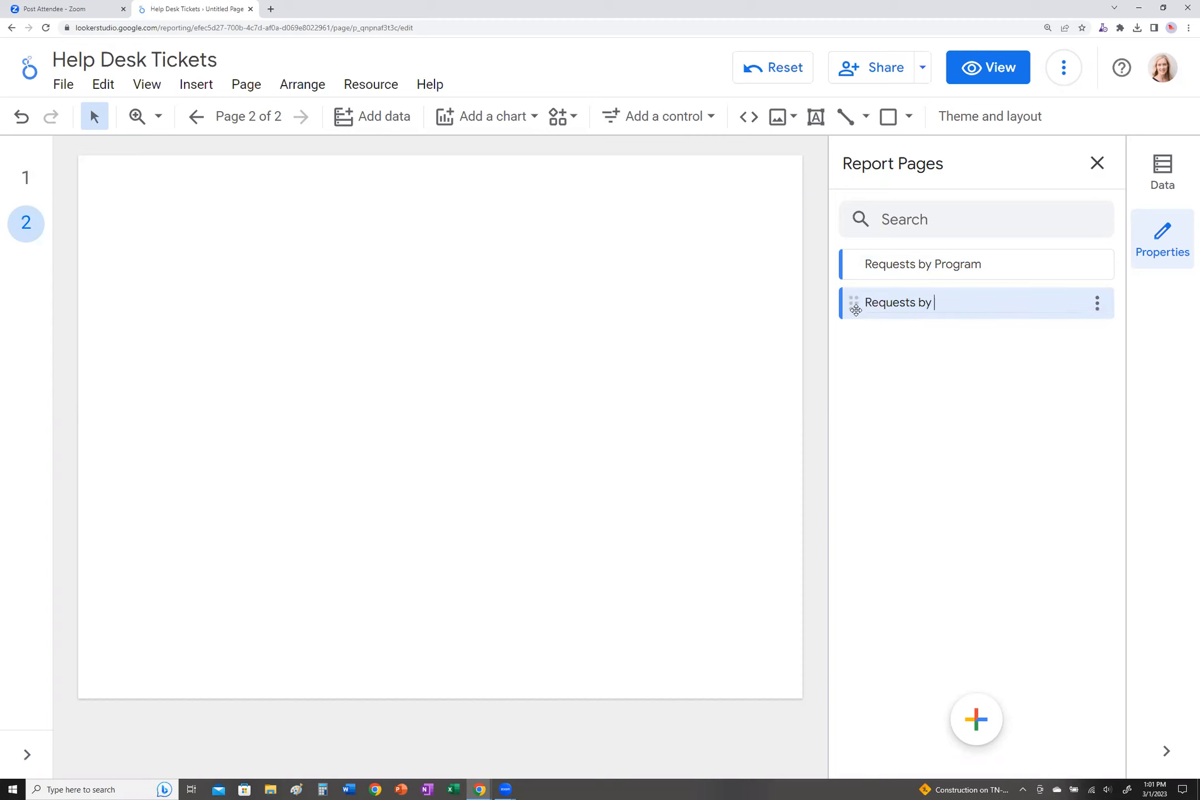
text( Issue)
click(725, 315)
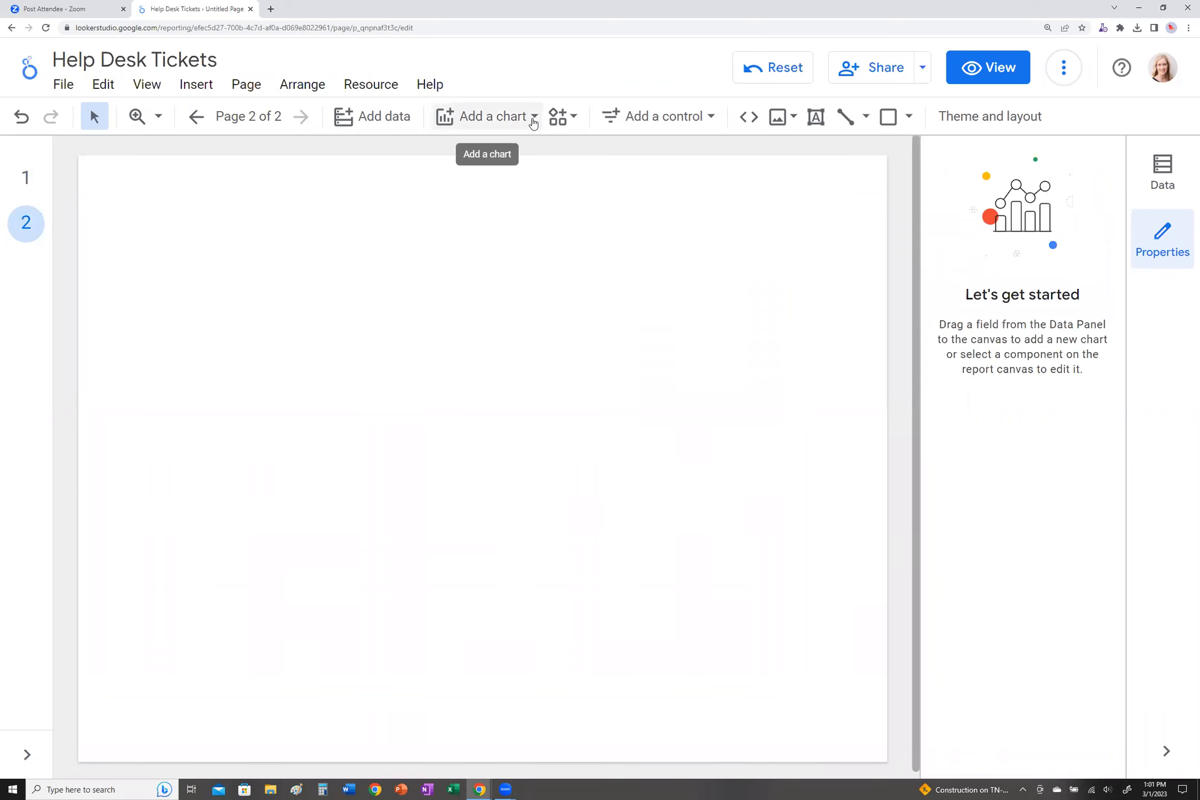
Insert a pie chart on the empty second page and enlarge it to fill most of the page.
click(510, 123)
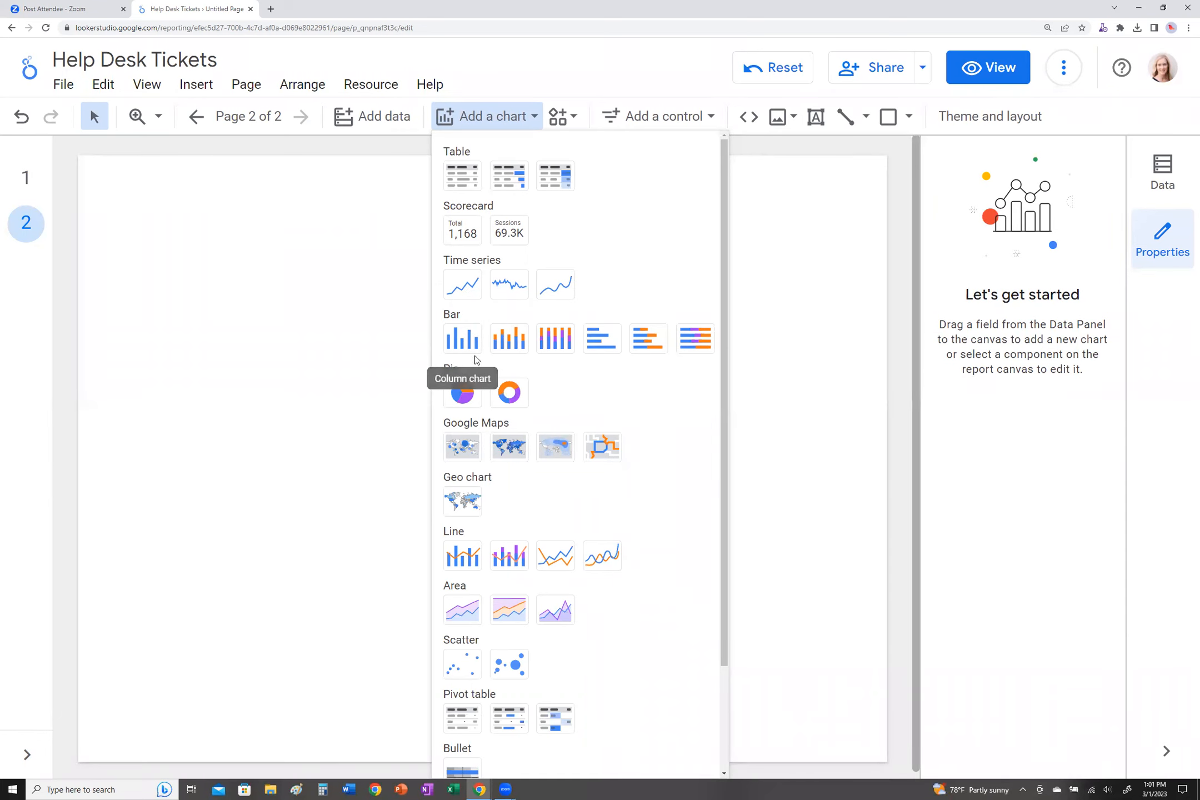
click(461, 393)
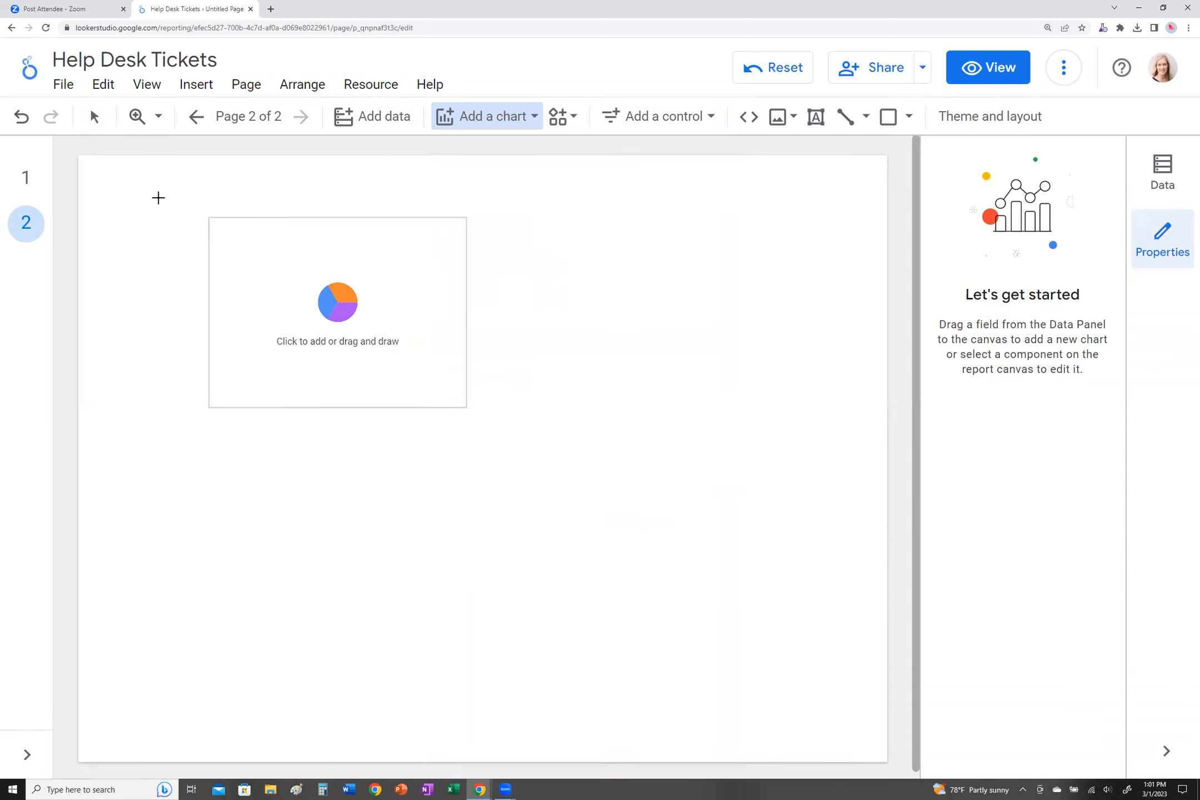
click(136, 193)
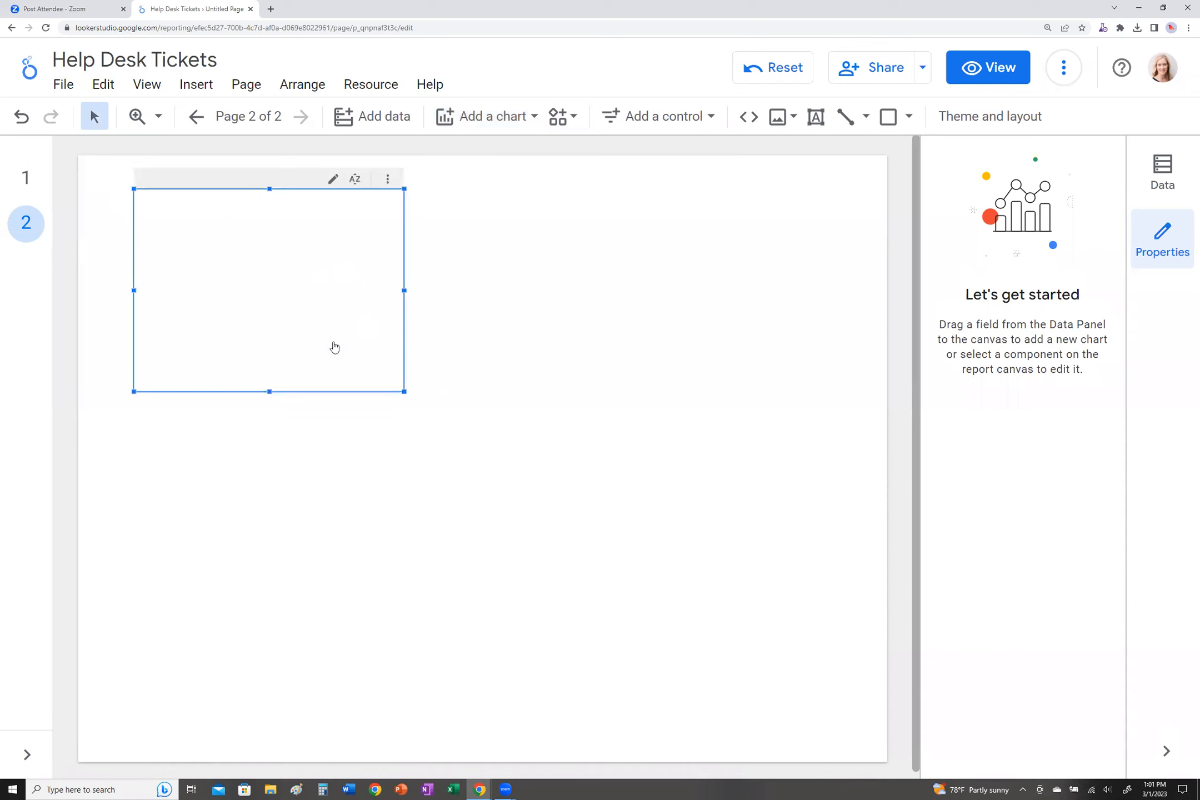
drag(404, 390, 798, 677)
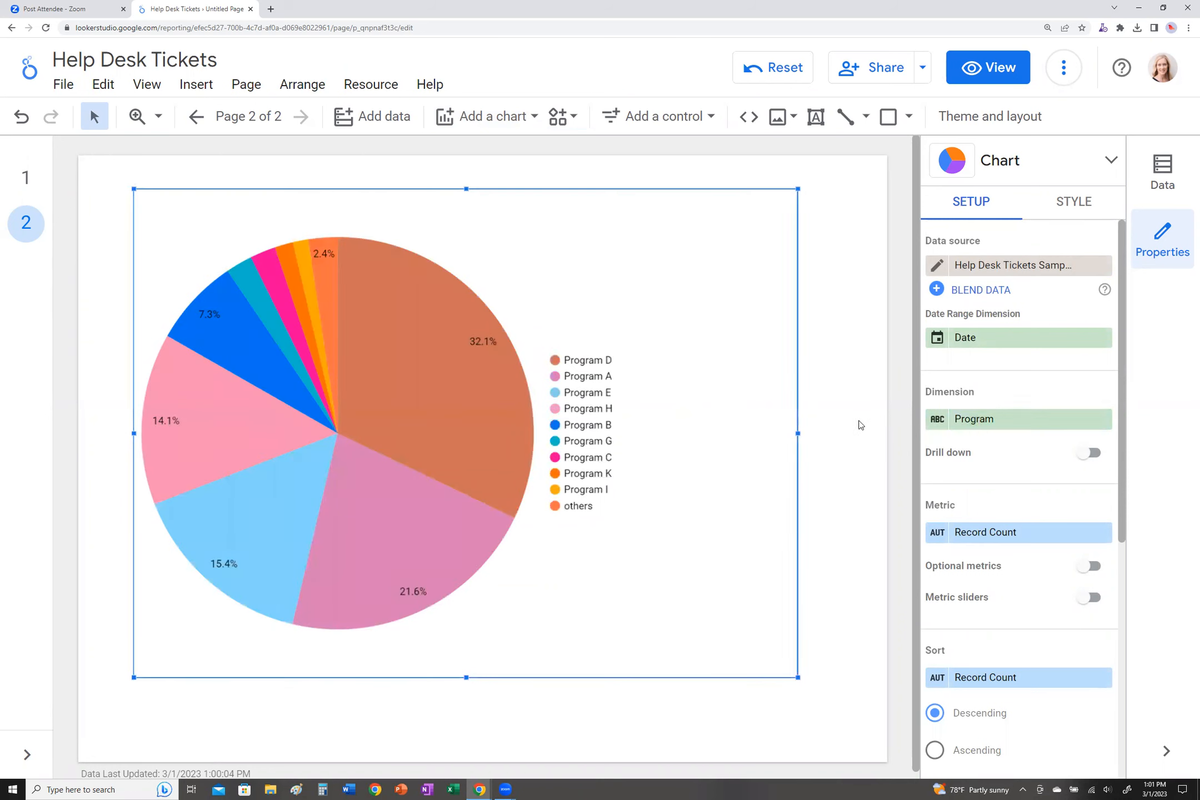
Set the pie chart's dimension to Issue and make the chart slightly larger.
click(989, 426)
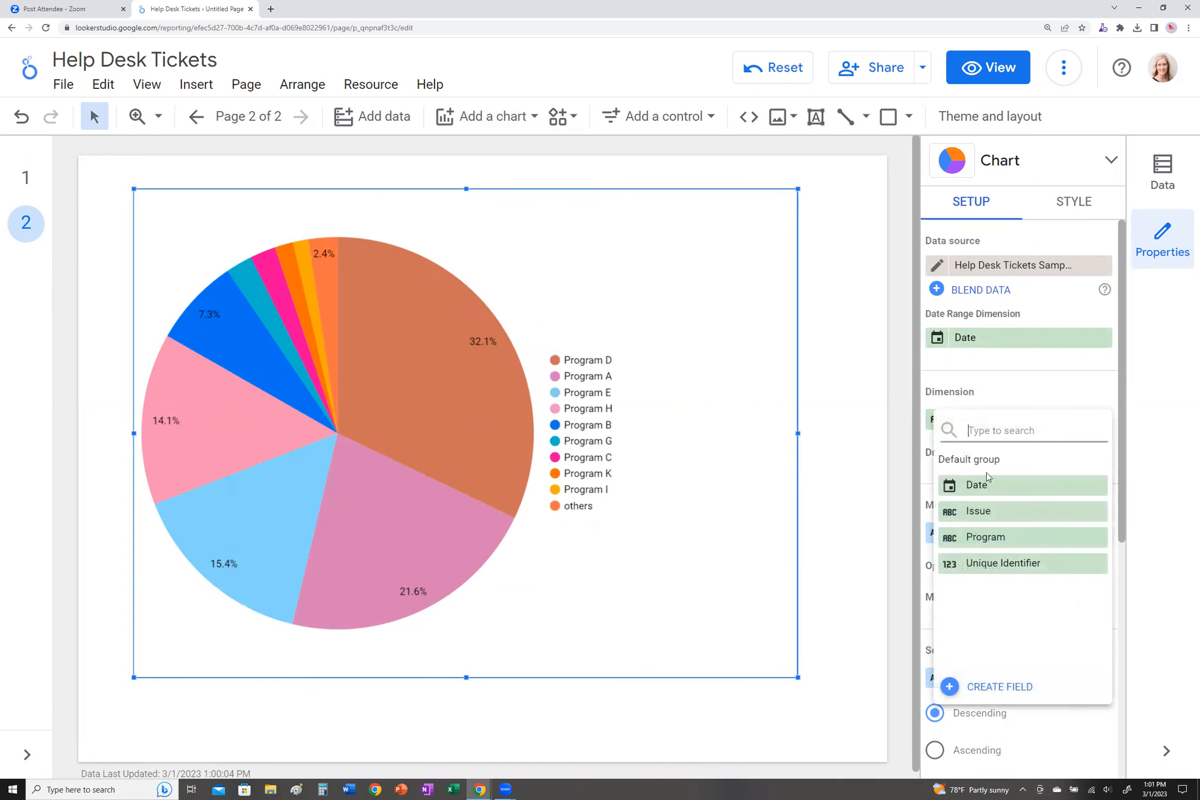
click(980, 510)
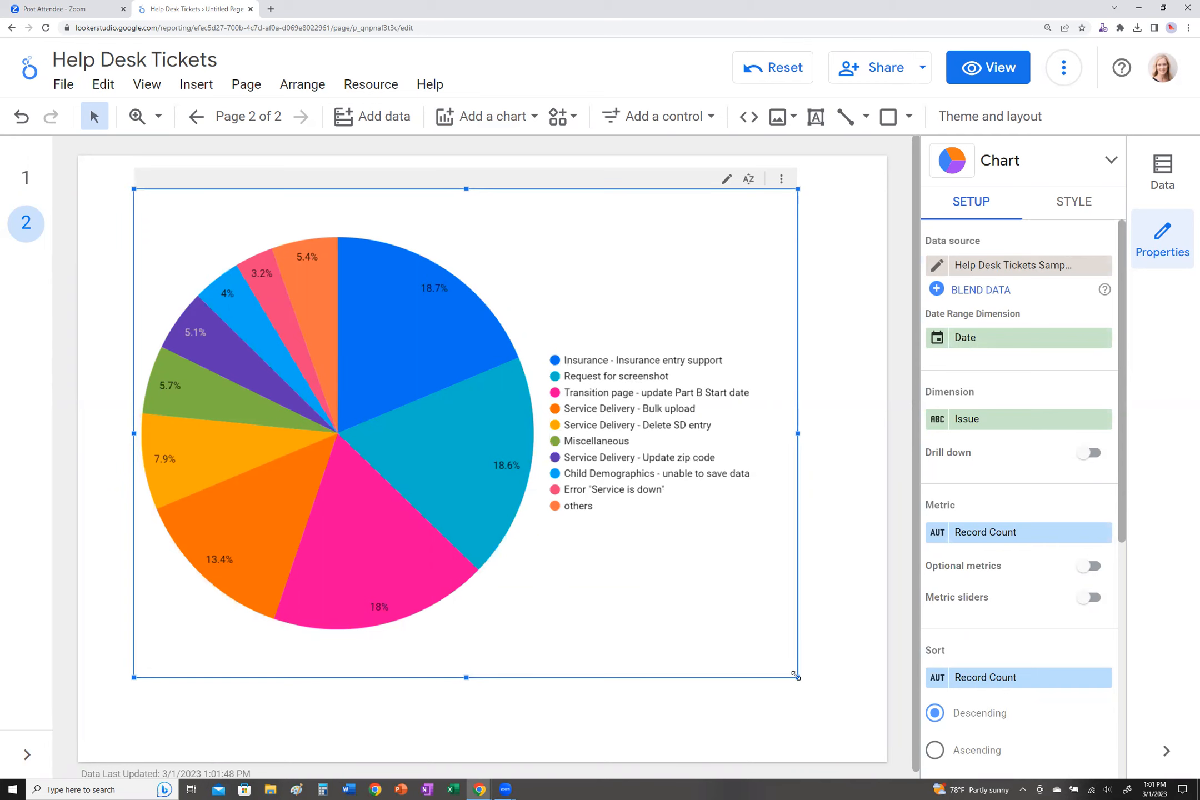
drag(796, 675, 819, 696)
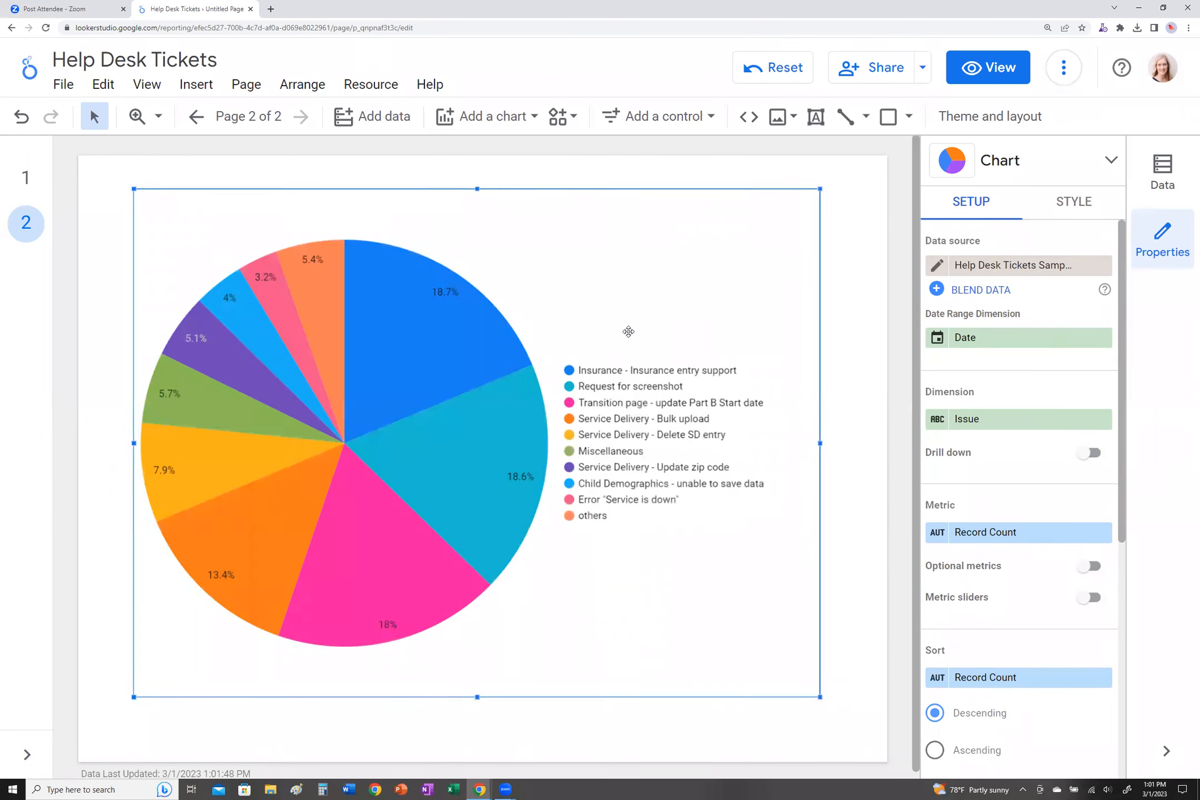
Add a Record Count scorecard below the pie chart's legend.
click(526, 126)
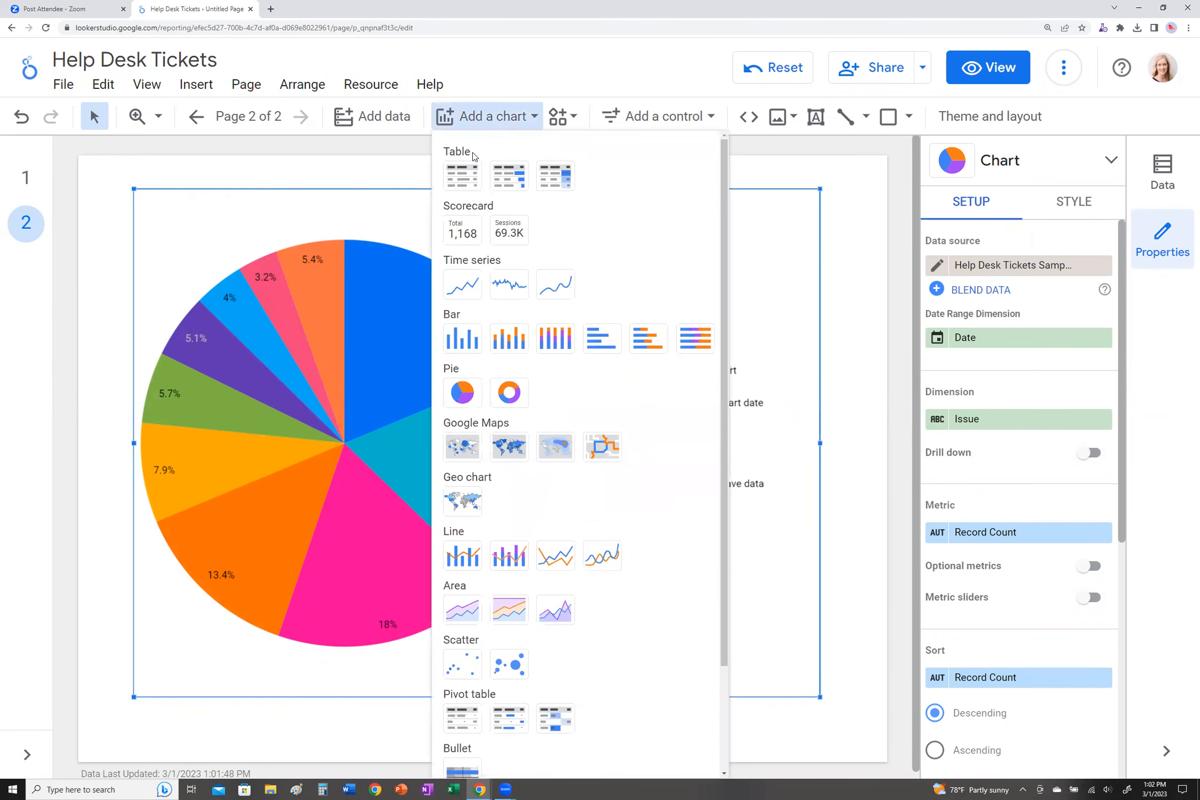
click(458, 236)
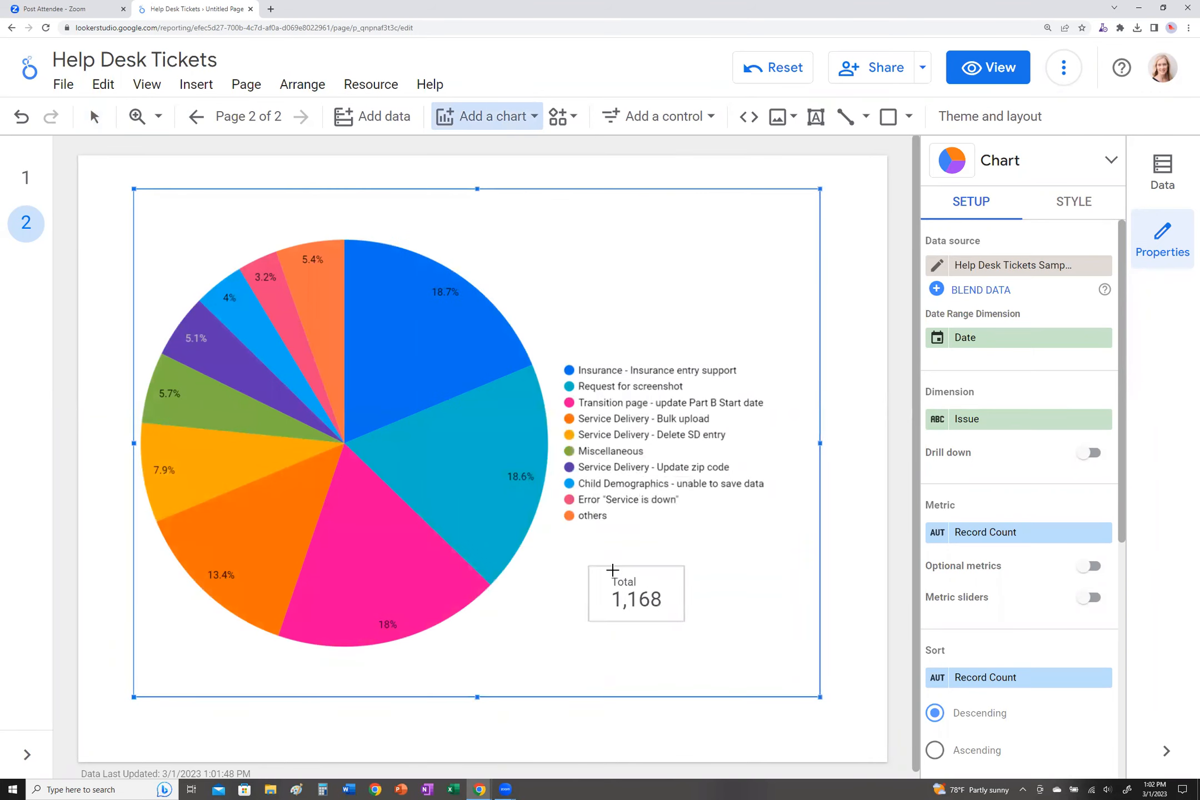
click(621, 582)
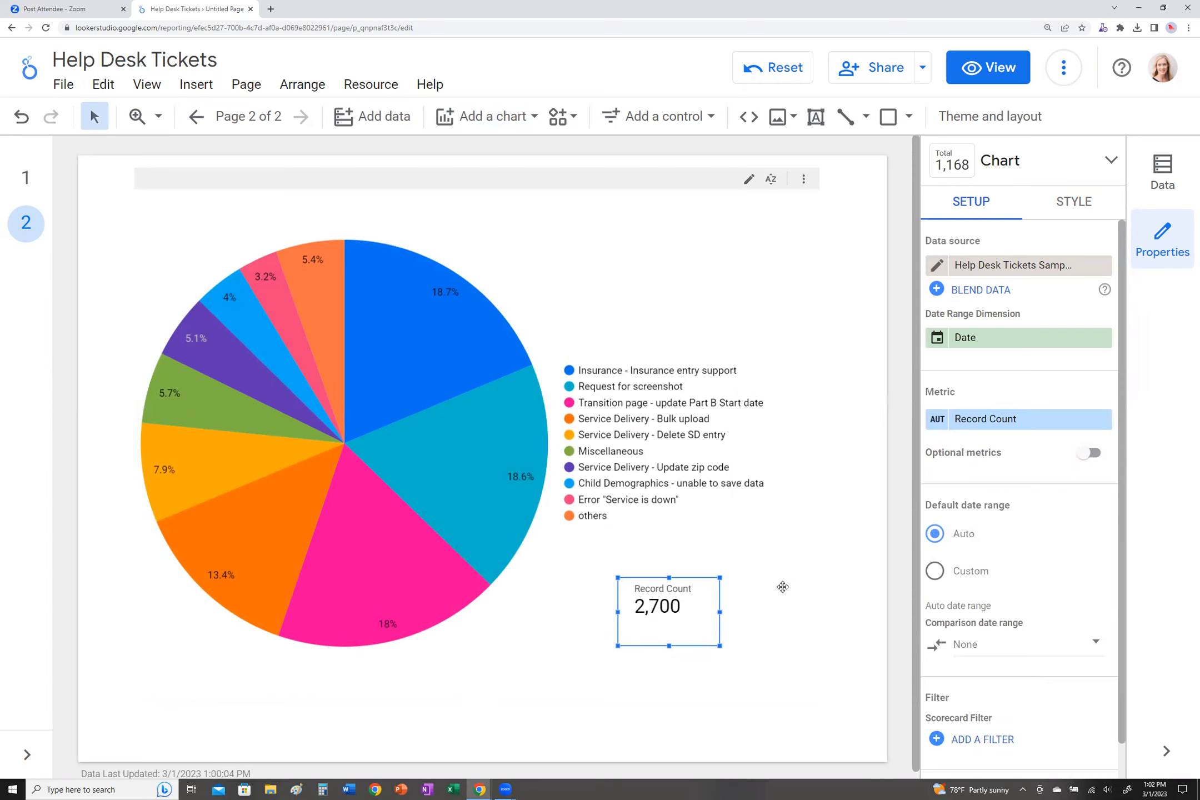
click(1071, 207)
scroll(1101, 424, down, 3)
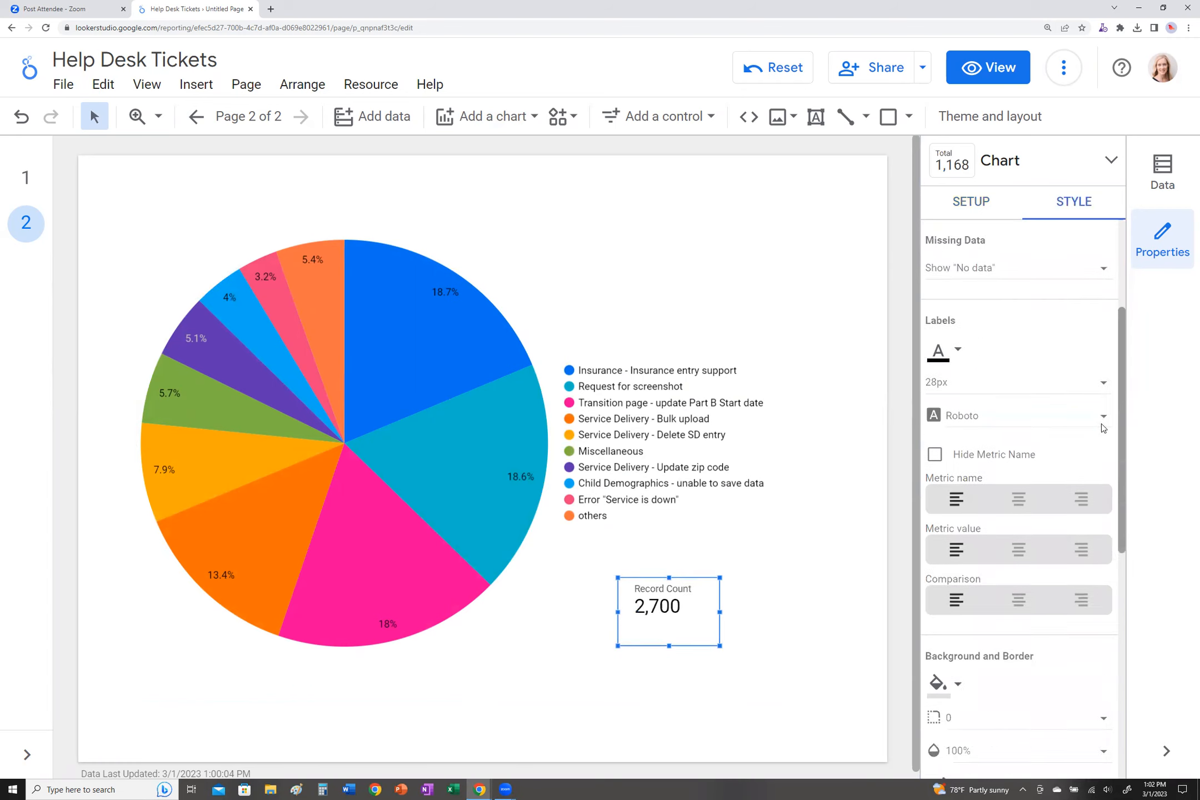
scroll(1102, 439, down, 2)
scroll(1090, 277, up, 5)
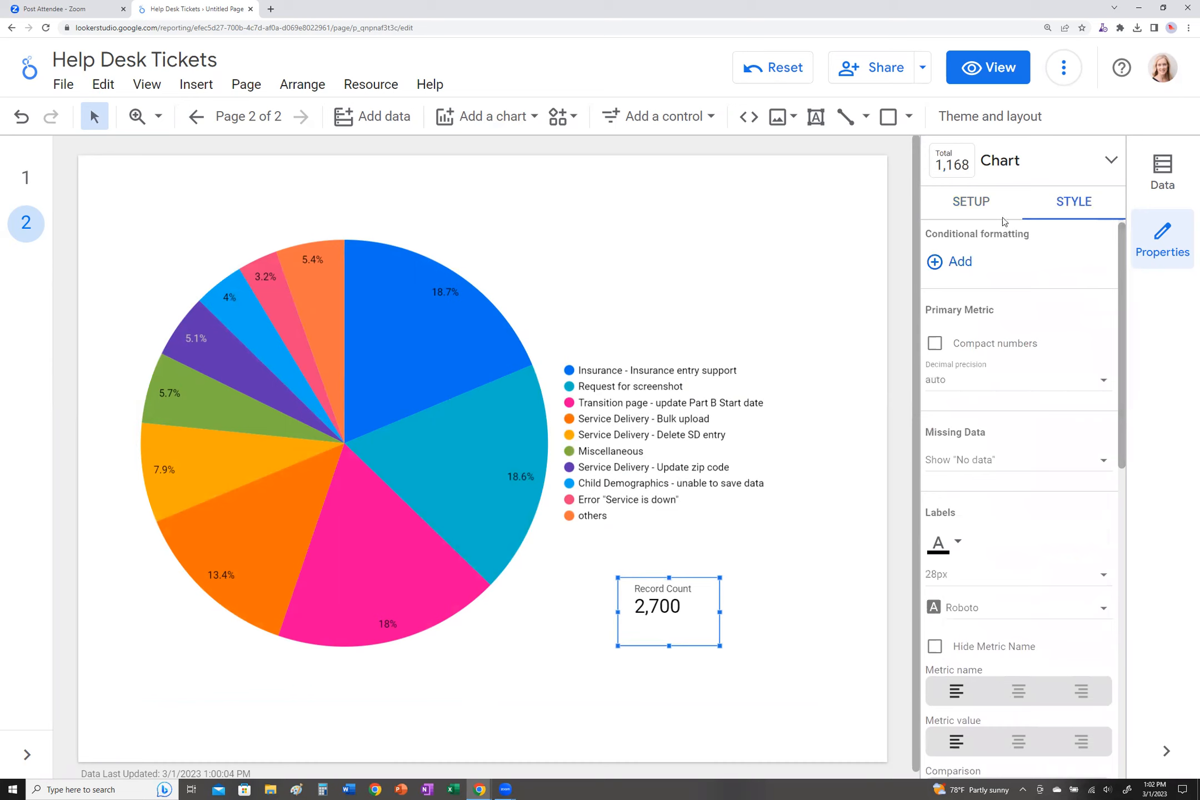
click(978, 201)
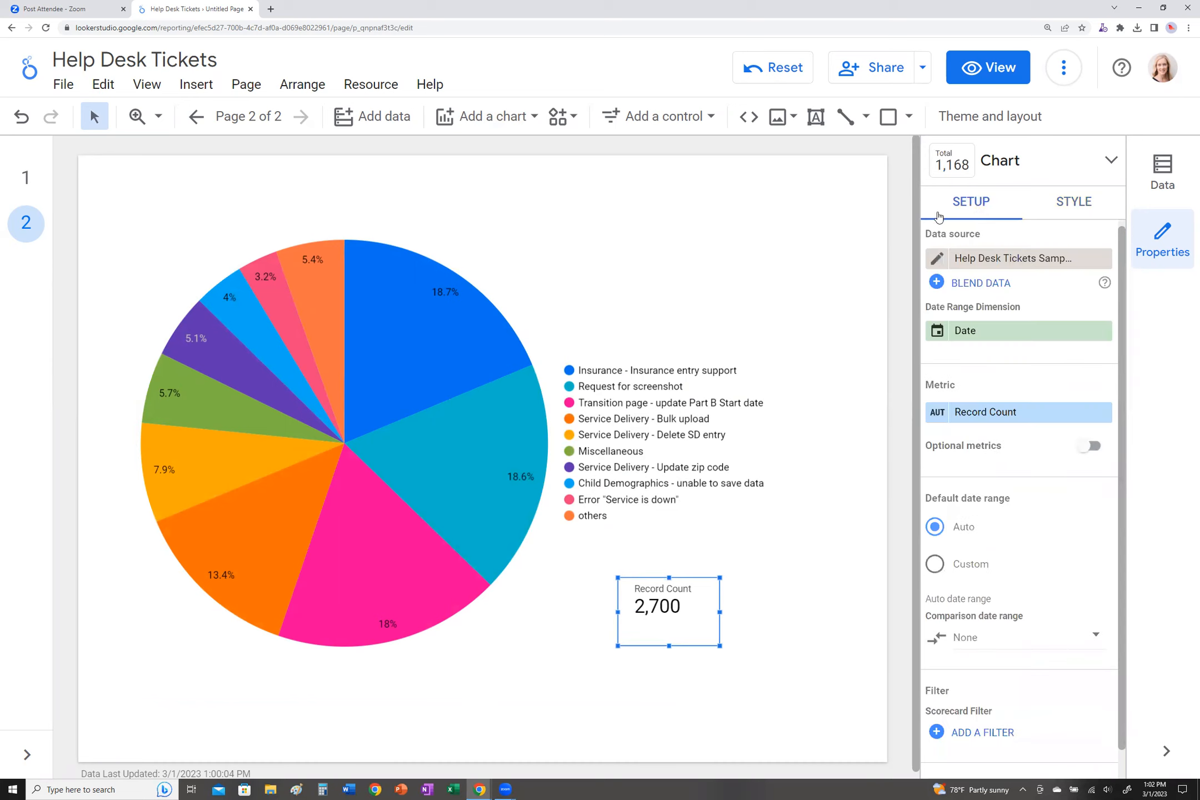
click(778, 332)
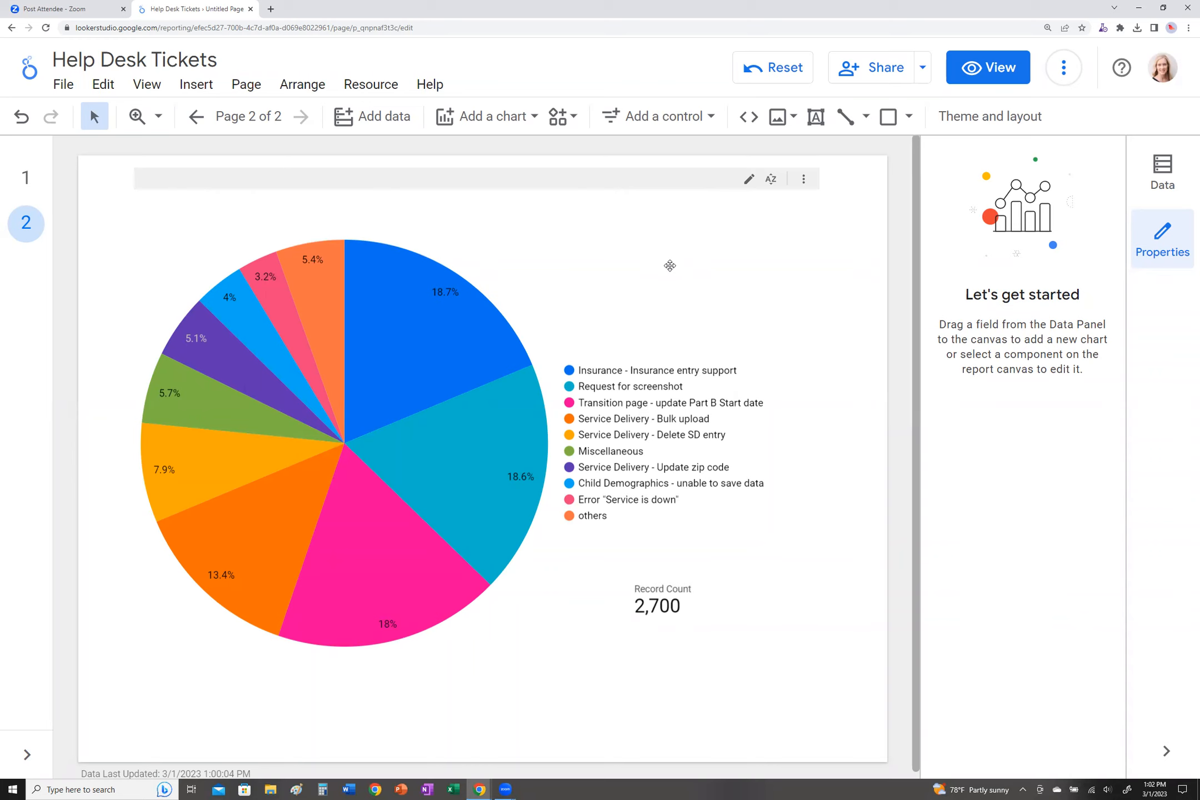
Add a date range control above the pie chart's legend and enlarge it.
click(714, 122)
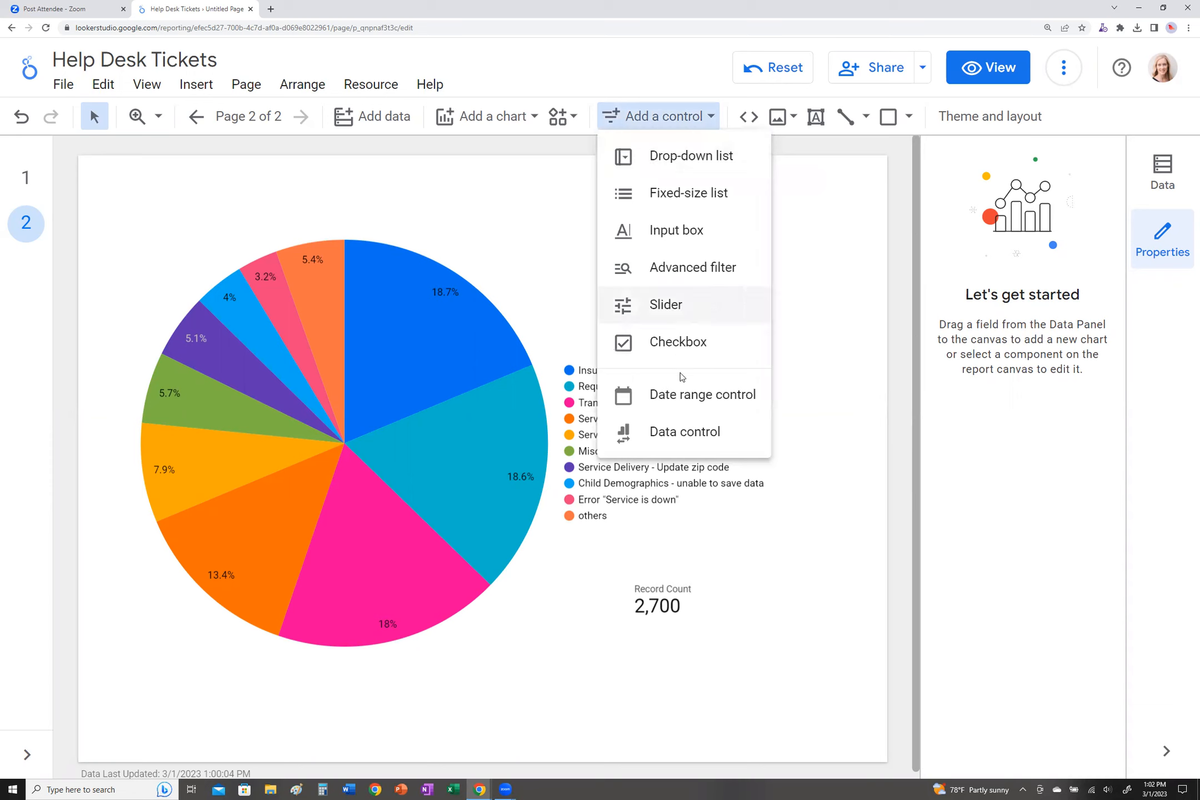
click(679, 389)
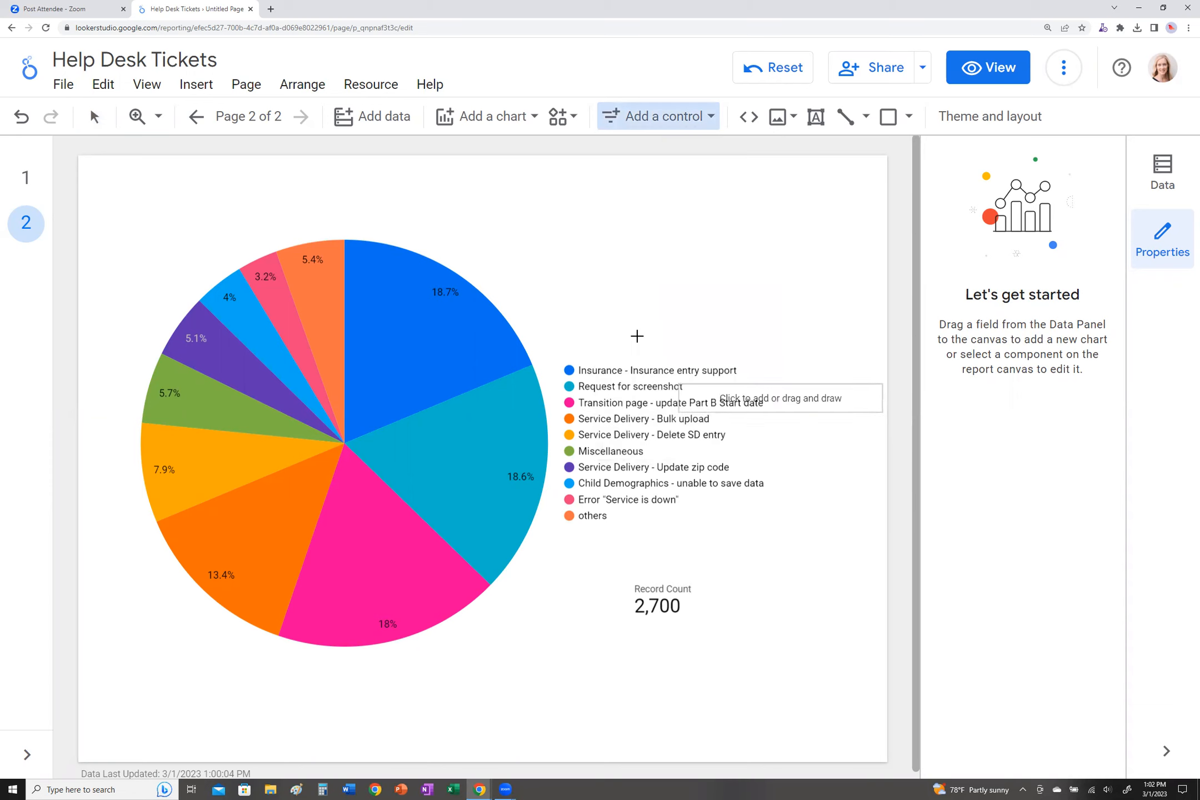
click(539, 225)
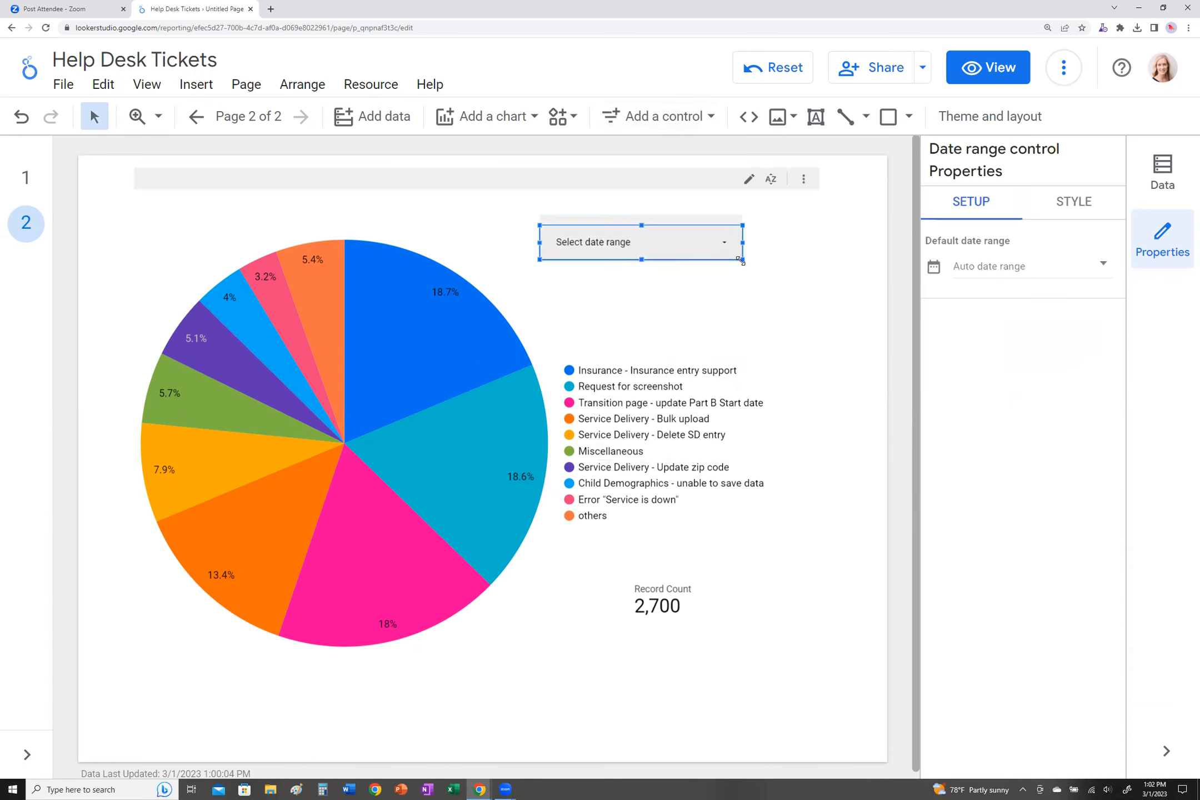
drag(739, 260, 787, 287)
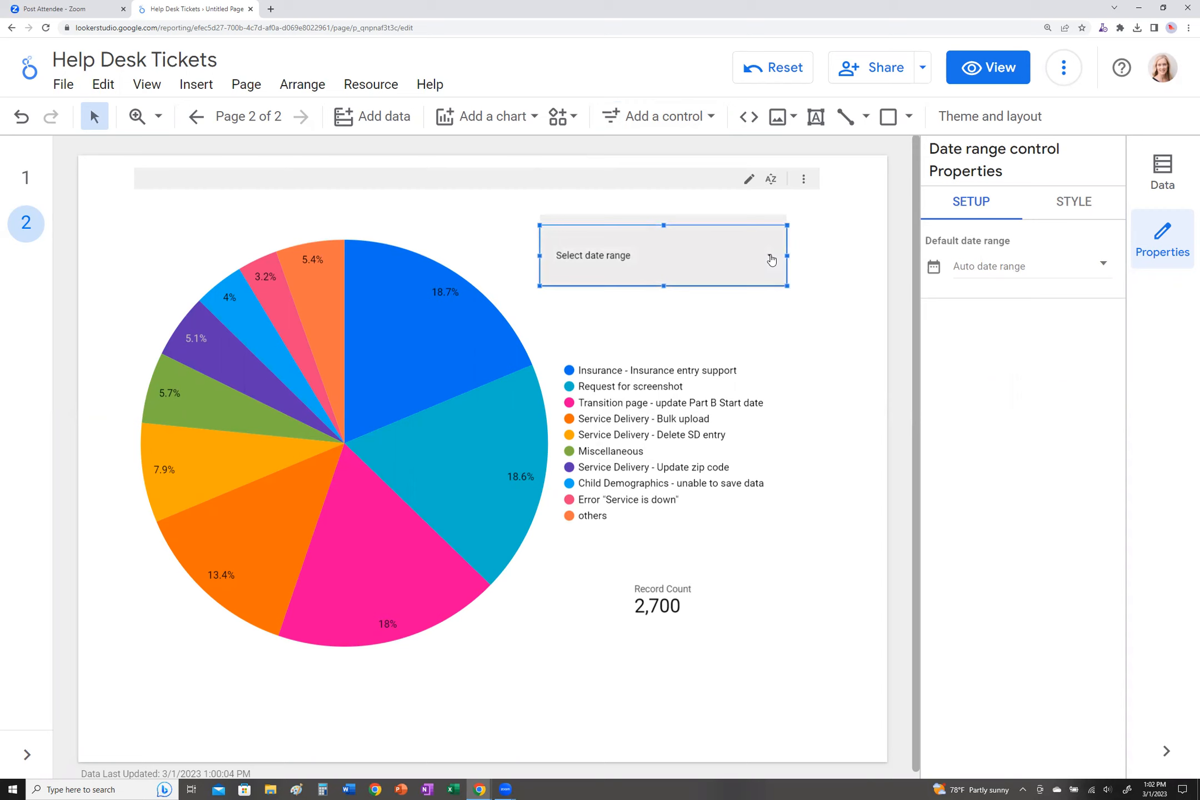
Set the date range control to Jul 1, 2022 - Dec 31, 2022 and apply it.
click(771, 259)
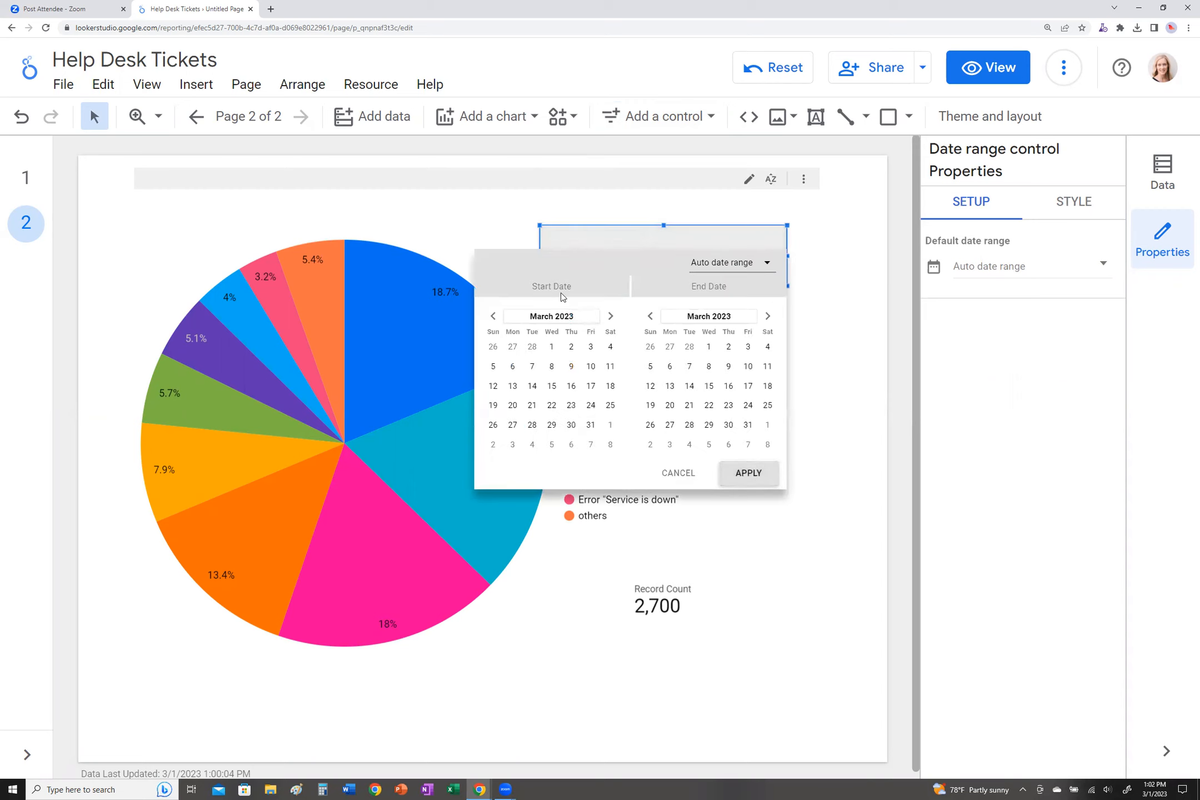
double_click(493, 319)
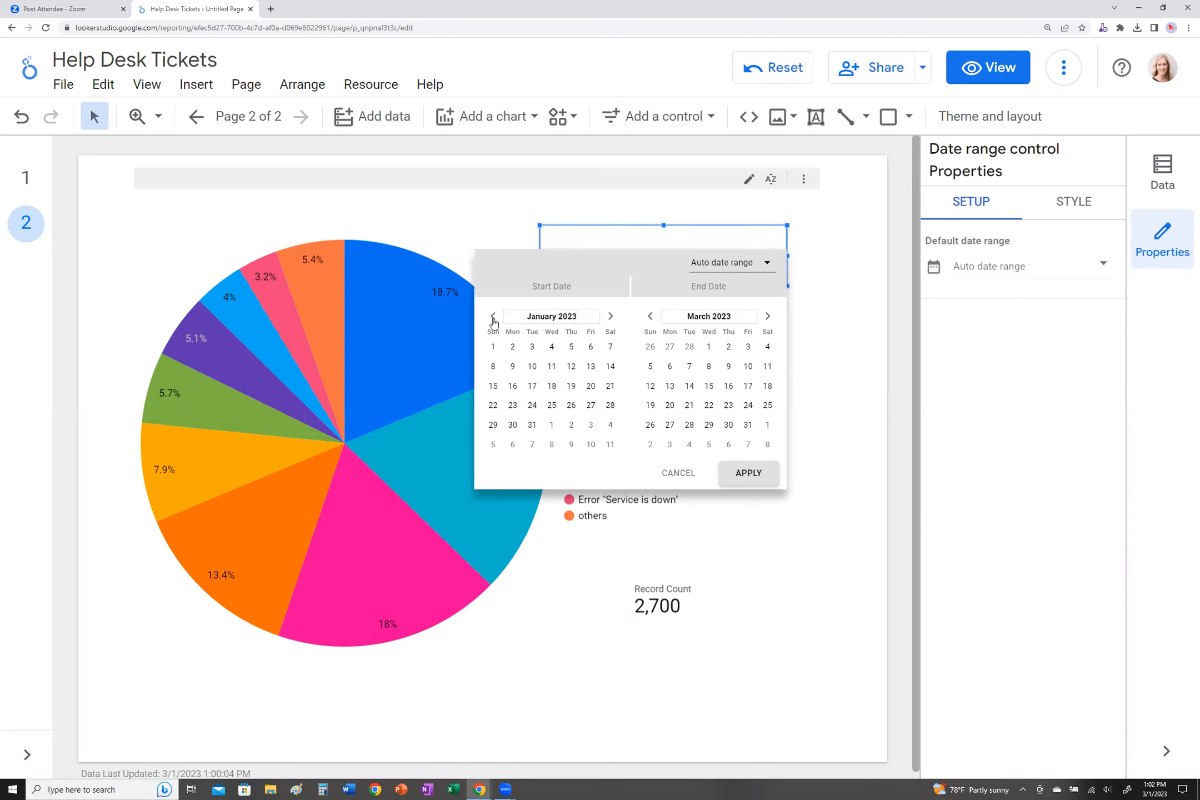
double_click(492, 316)
double_click(493, 316)
click(493, 316)
click(493, 316)
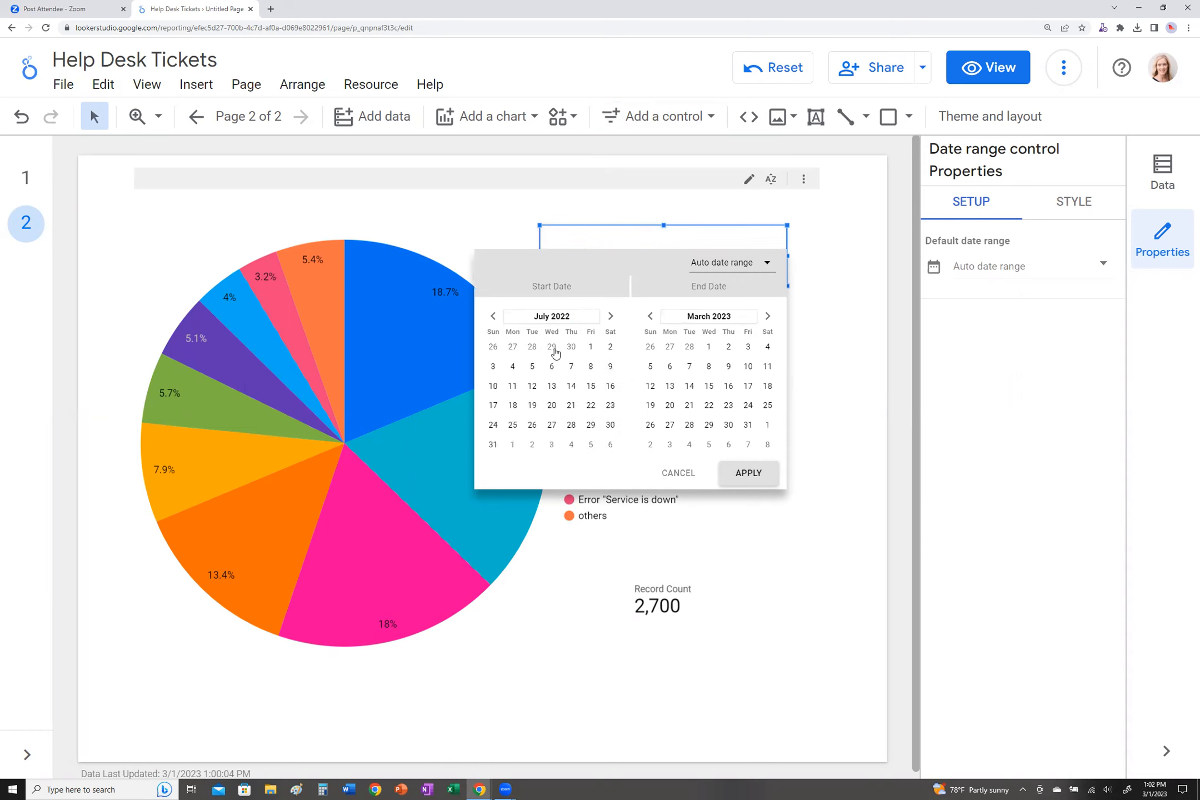
click(591, 348)
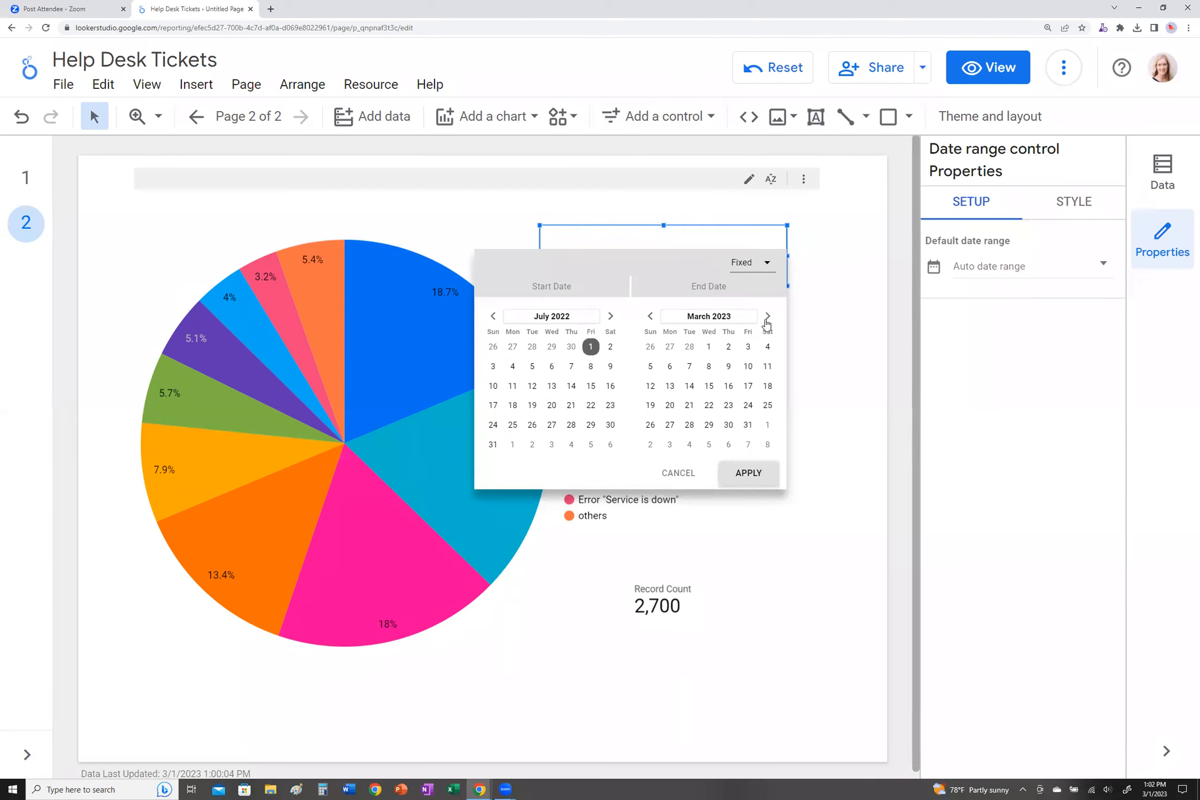
click(650, 316)
click(650, 316)
click(650, 316)
click(765, 425)
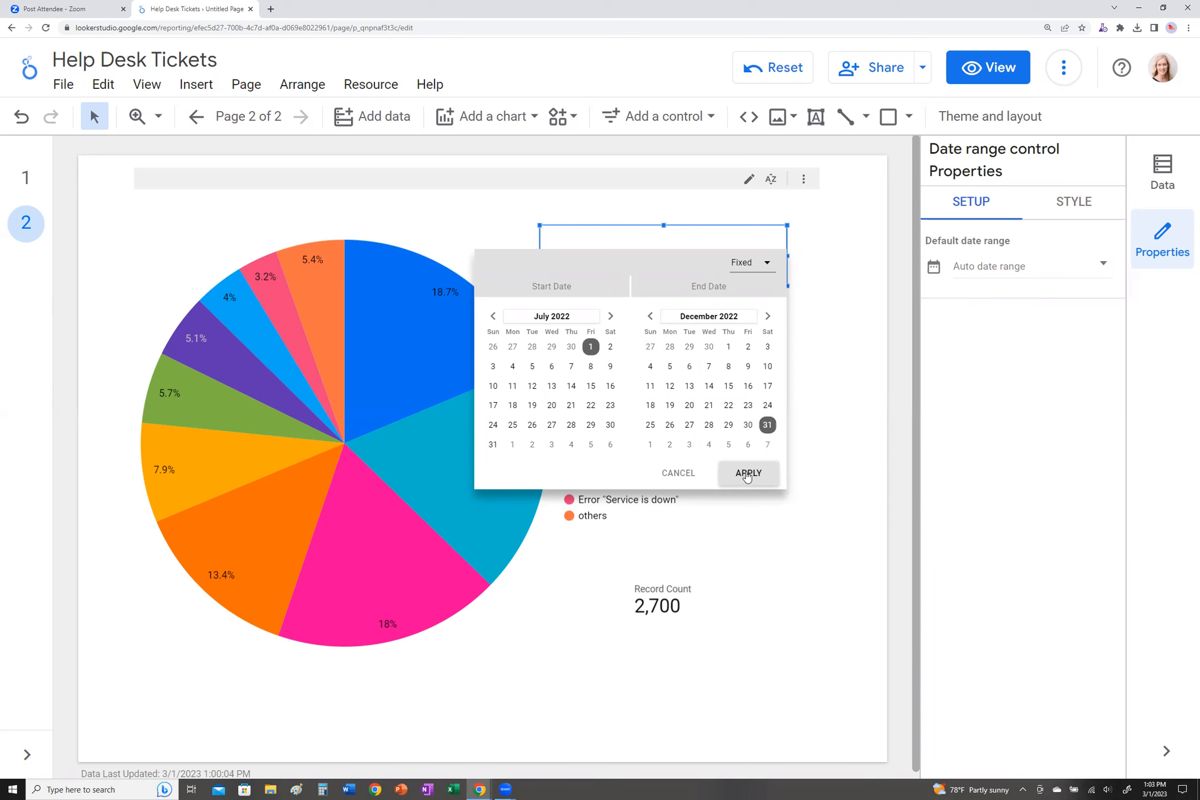
click(747, 474)
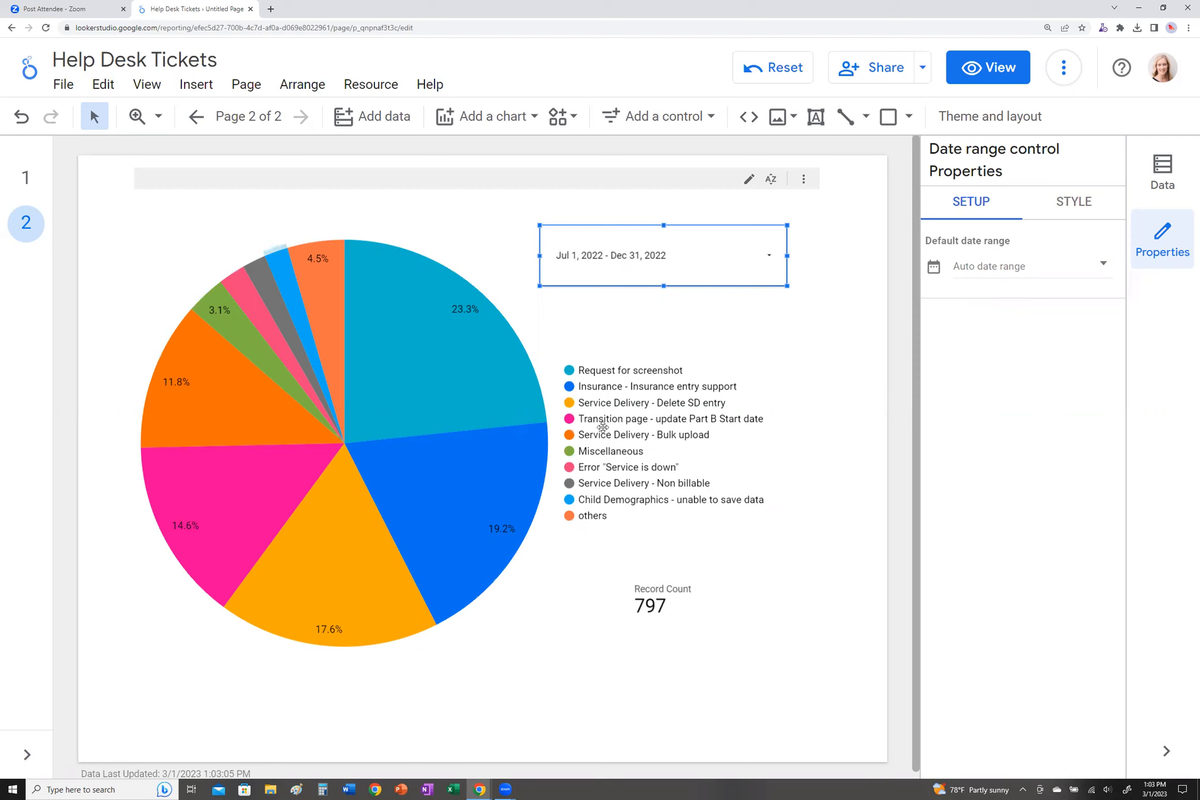
Filter the page to the "Request for screenshot" issue using its pie slice.
mouse_move(522, 396)
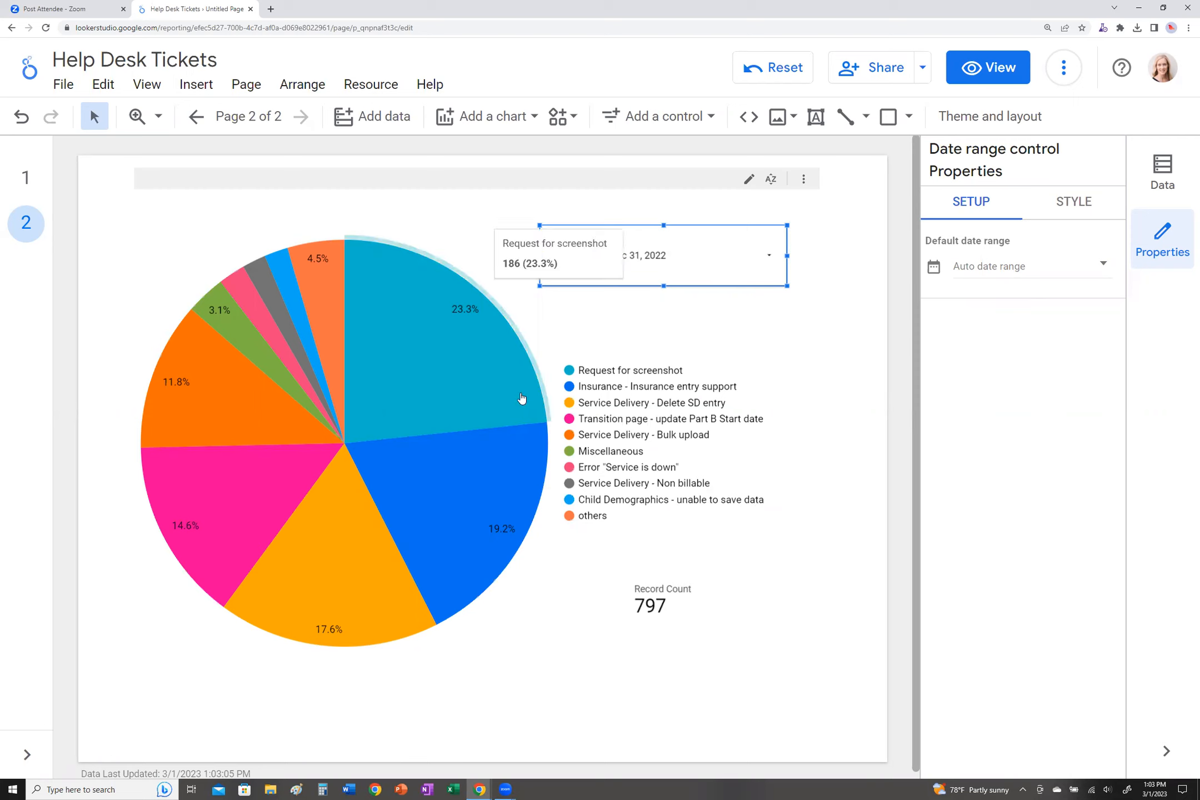
click(470, 373)
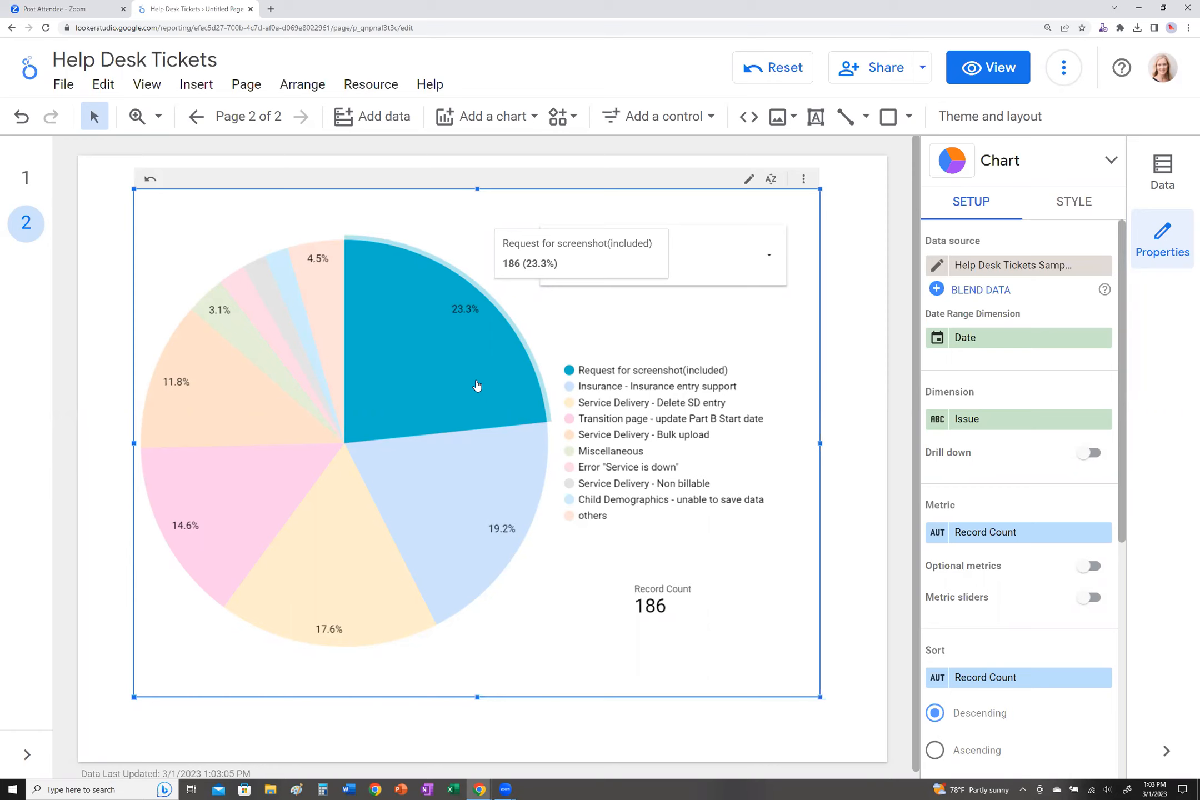
Filter the page to the "Insurance - Insurance entry support" issue using its pie slice.
click(831, 343)
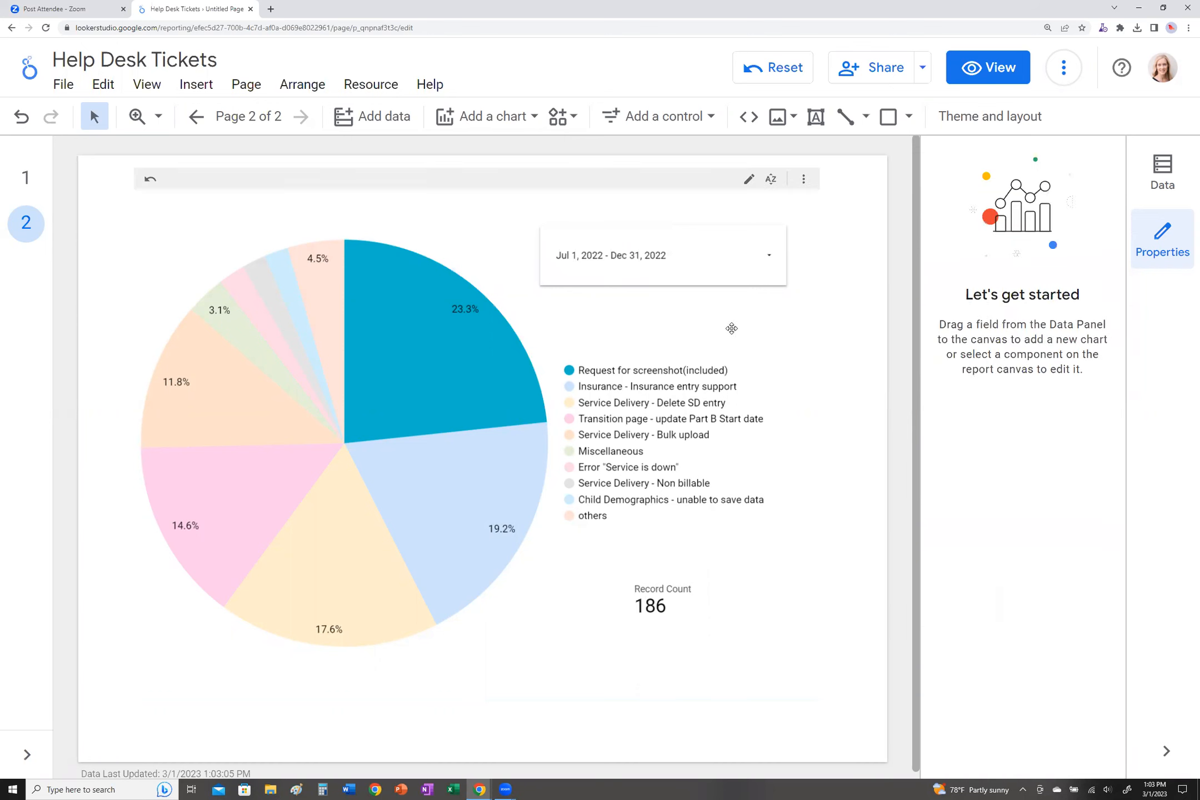
click(532, 420)
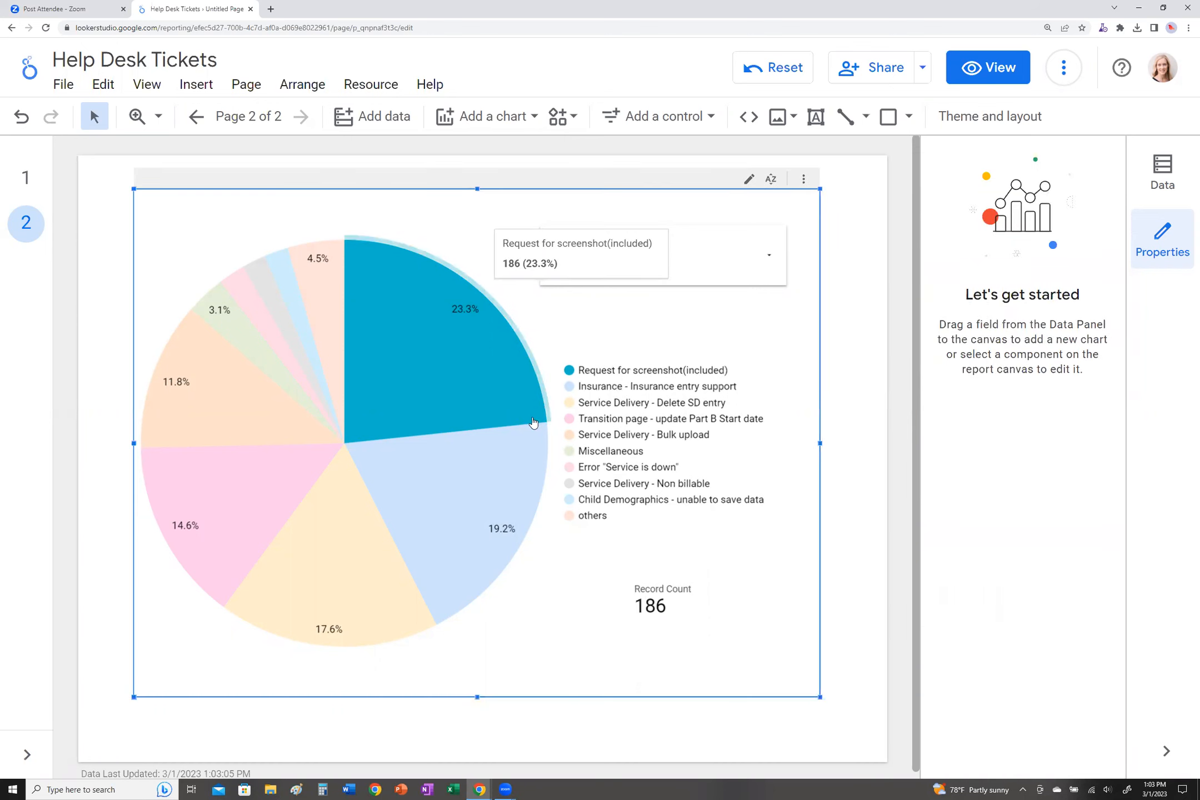
click(524, 452)
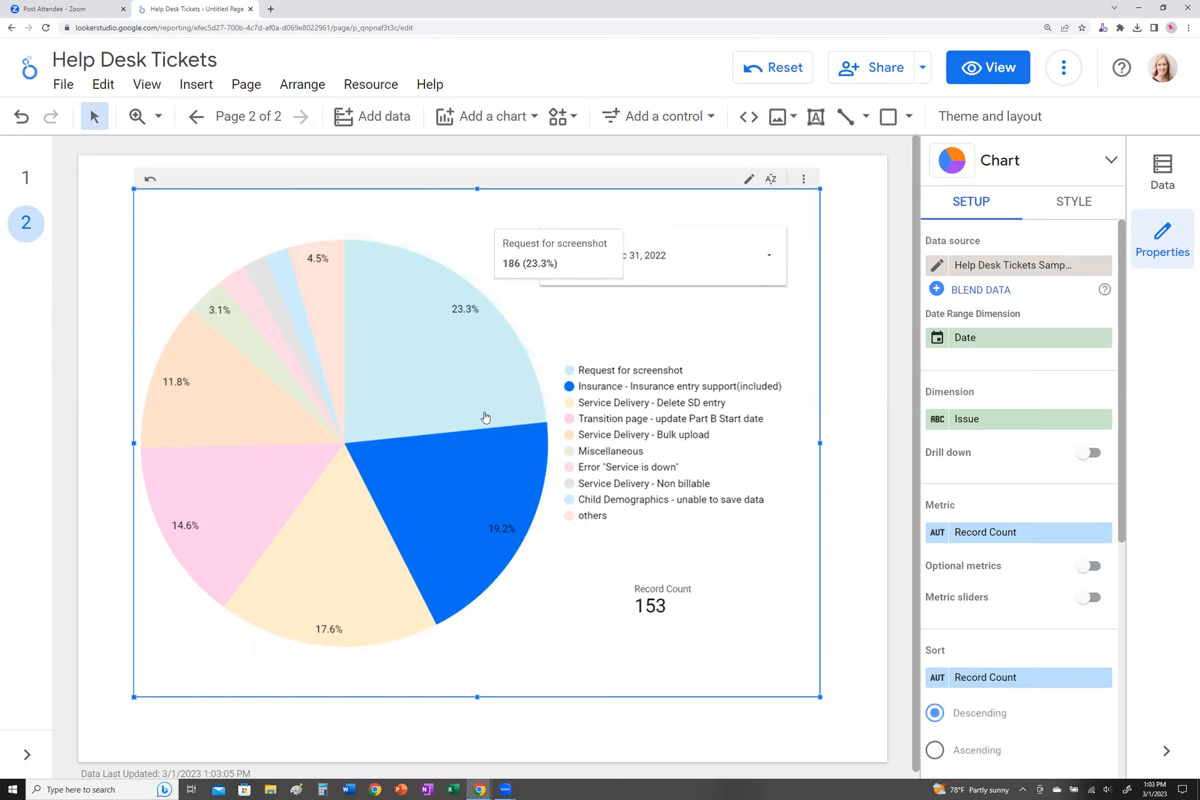
Clear the pie slice filter so the page covers all issues, and deselect the chart.
click(486, 418)
click(639, 470)
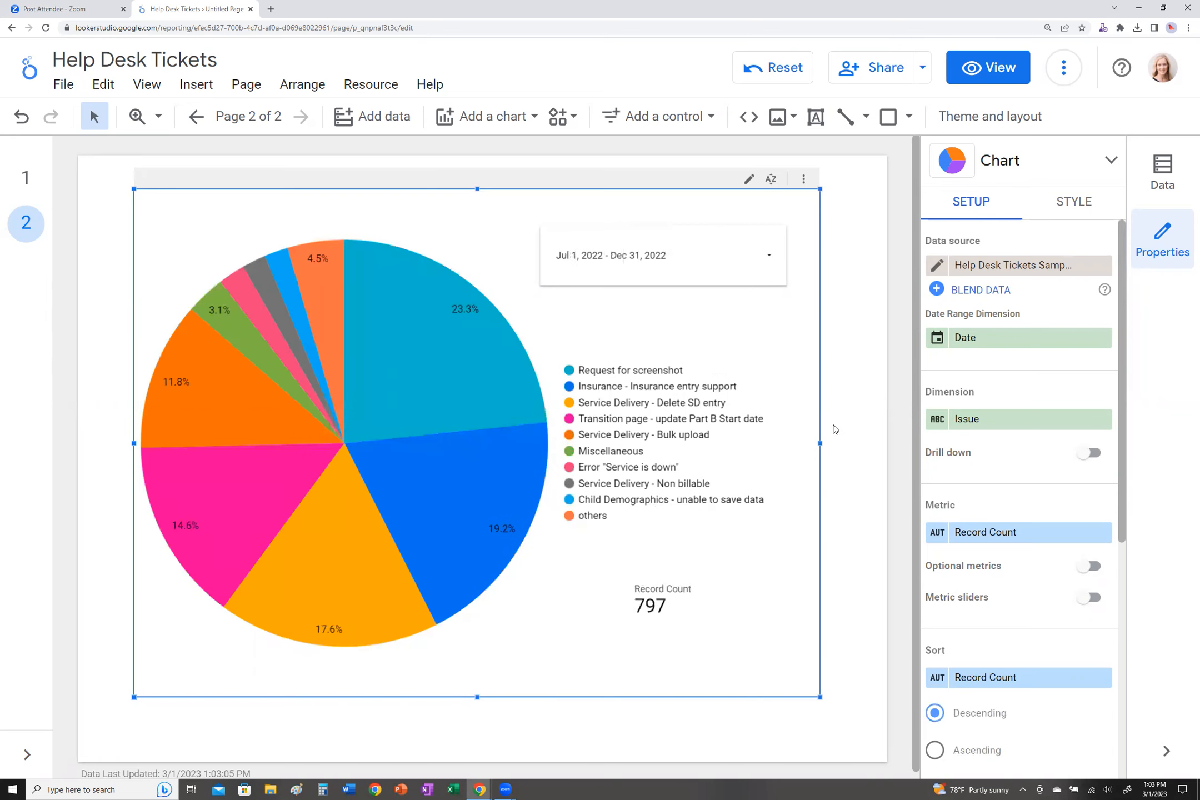
click(829, 428)
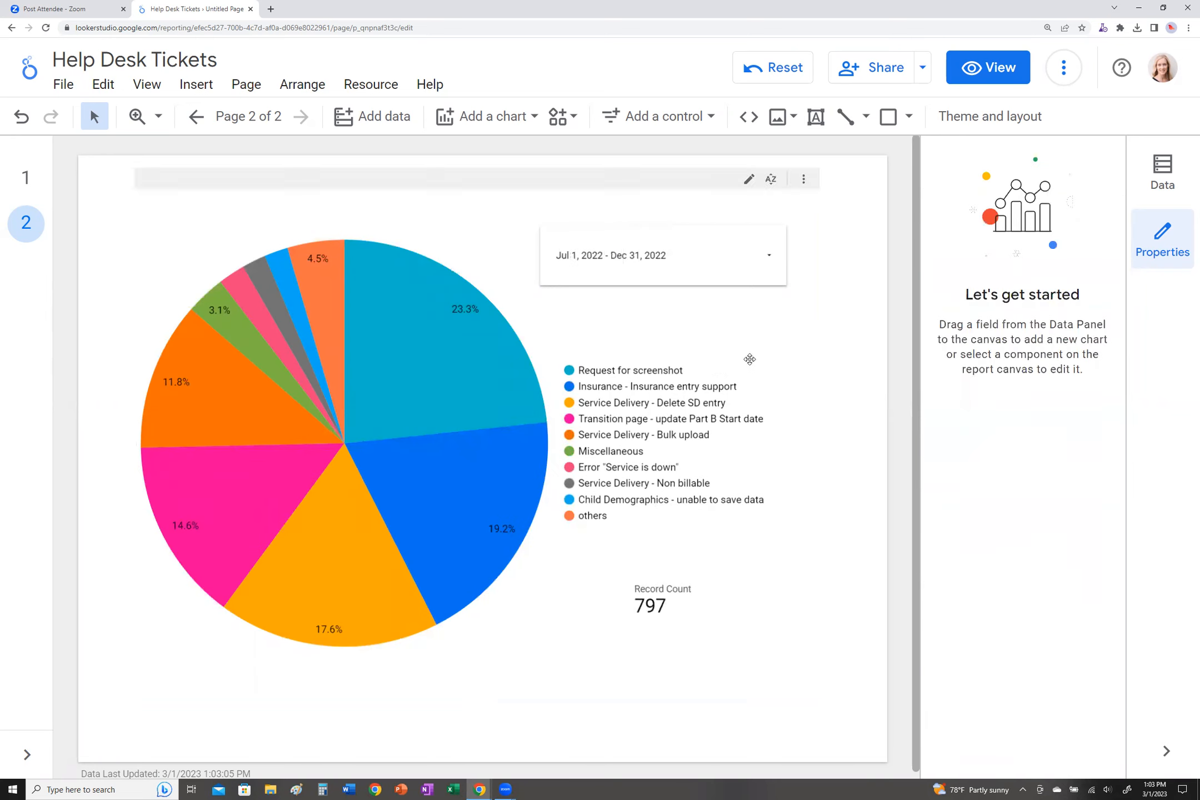
Add an input box control for the Issue field below the date range control, with the search type Contains.
click(707, 125)
click(653, 231)
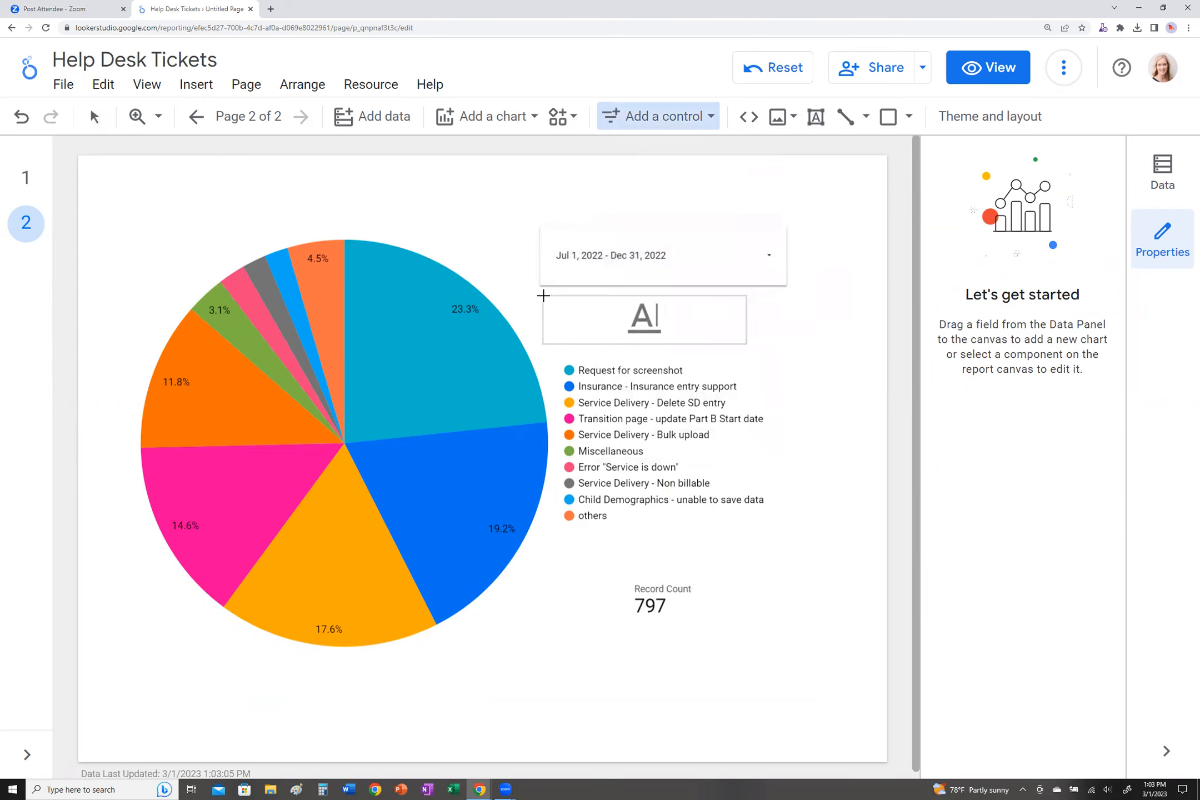
click(544, 297)
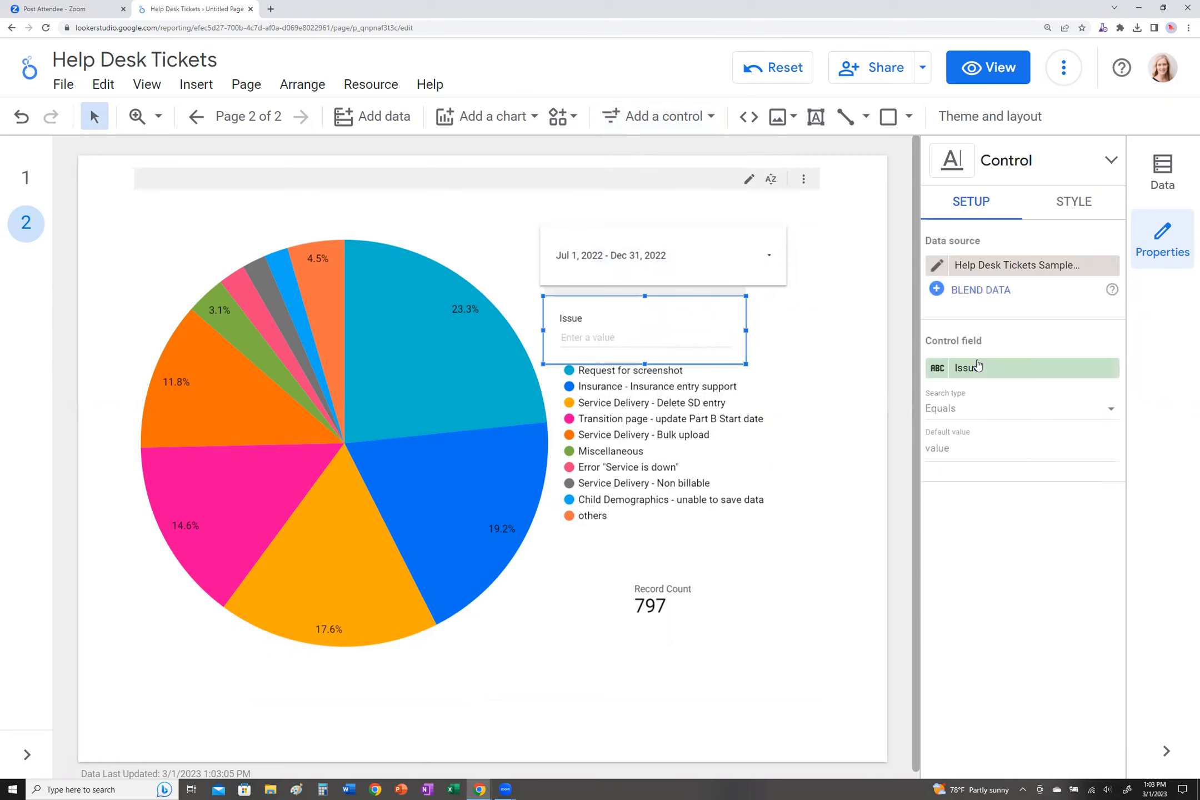
click(965, 414)
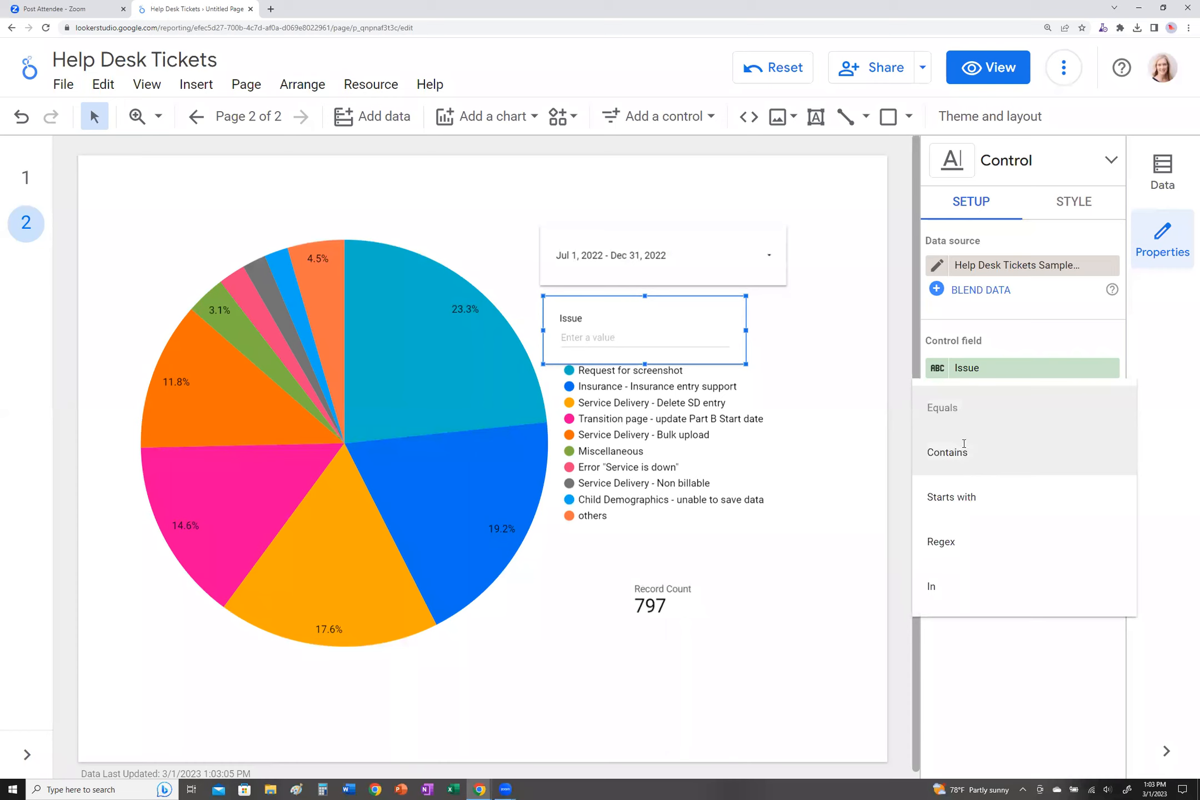
click(964, 451)
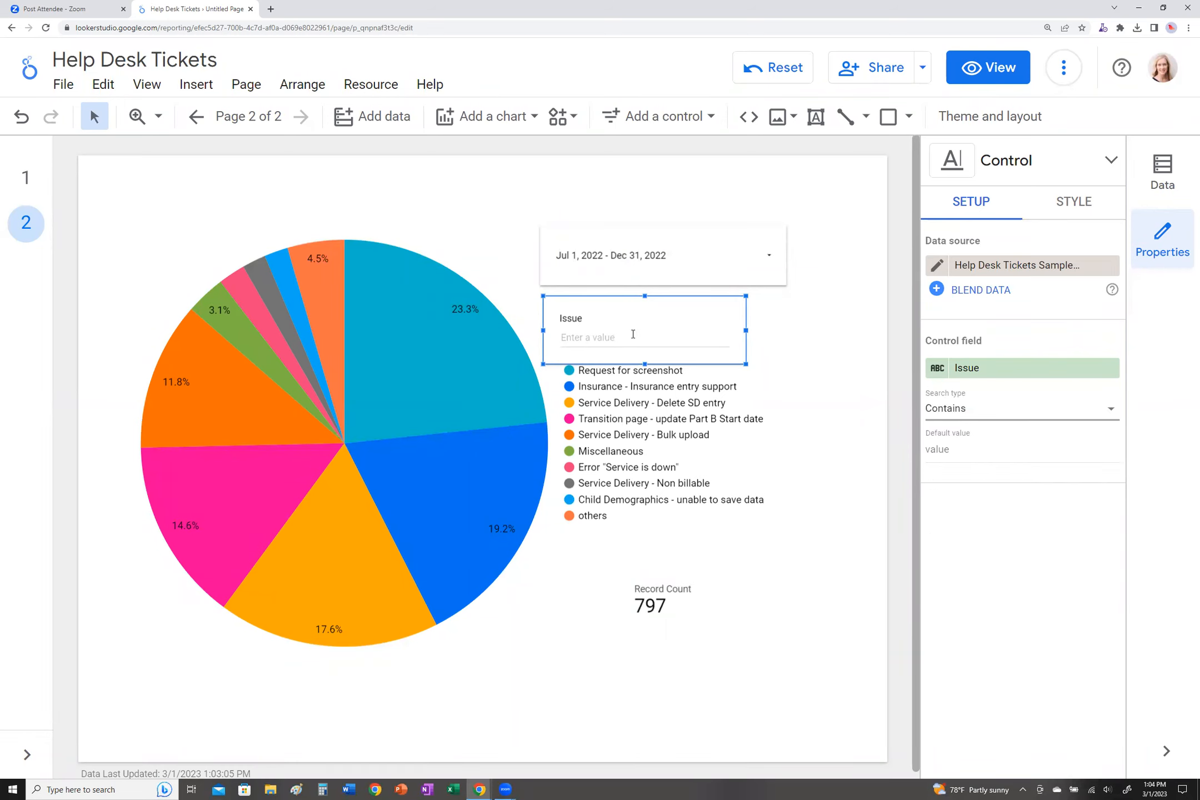
Filter the page to issues containing "Service" with the Issue input box.
click(629, 336)
text(Service)
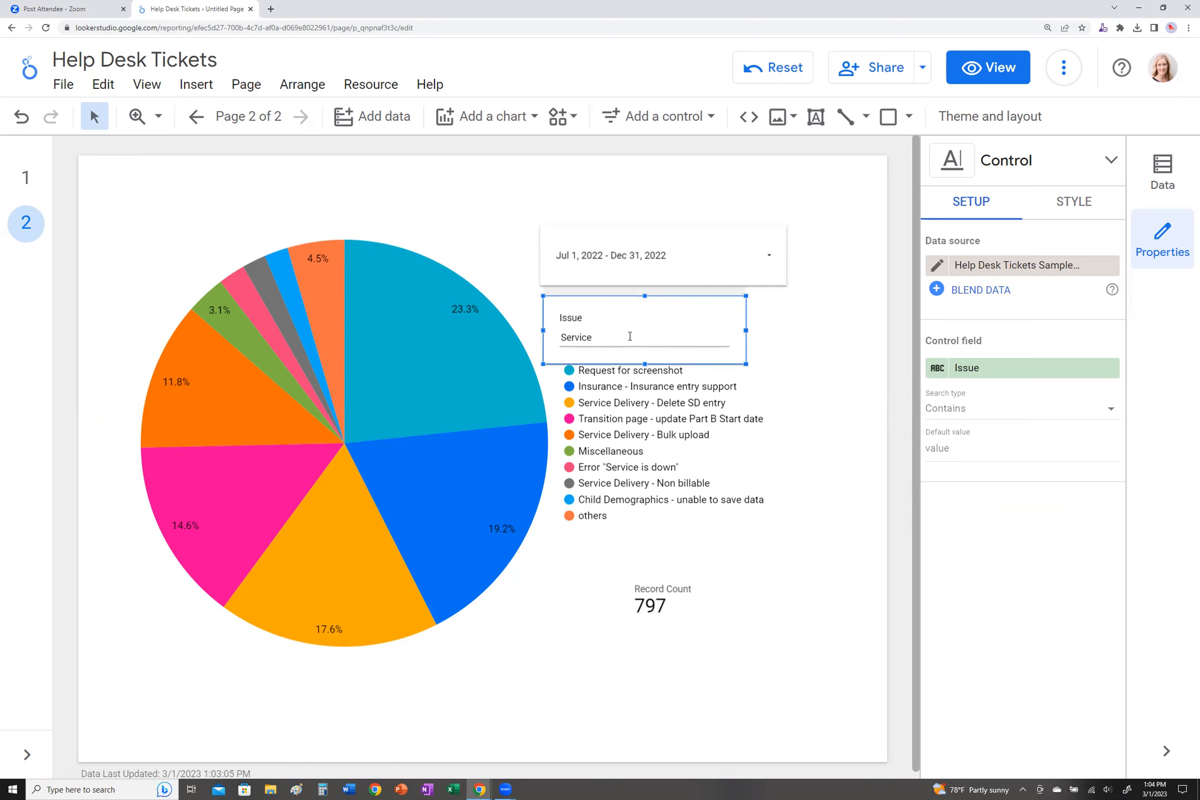
key(Return)
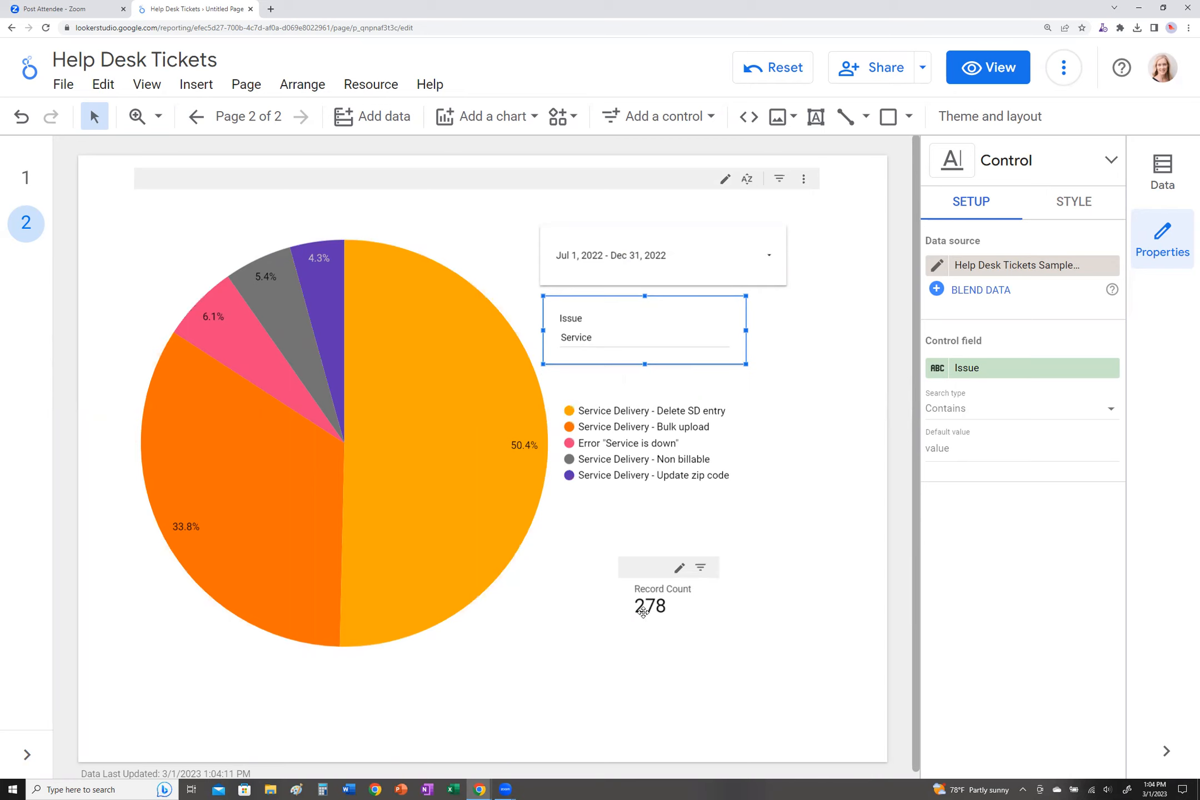
Clear the search value from the Issue input box to remove its filter.
click(610, 338)
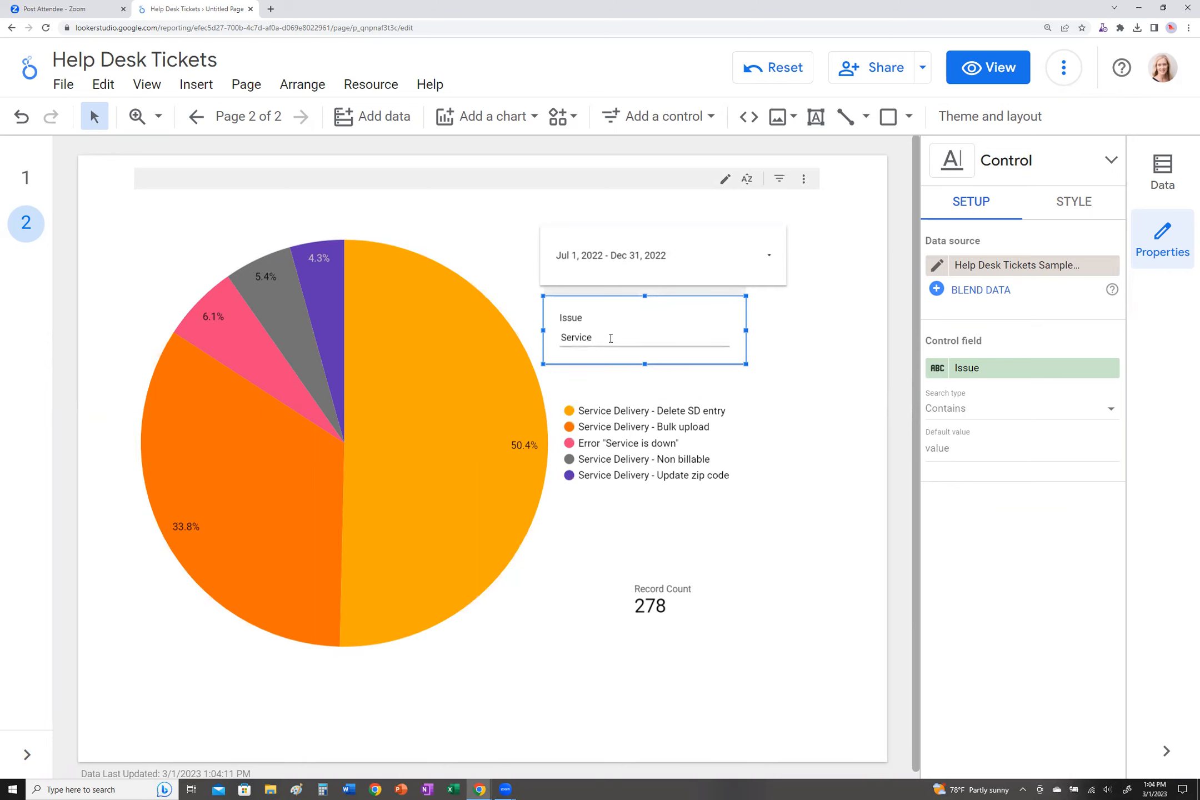
drag(592, 338, 560, 338)
key(BackSpace)
click(803, 550)
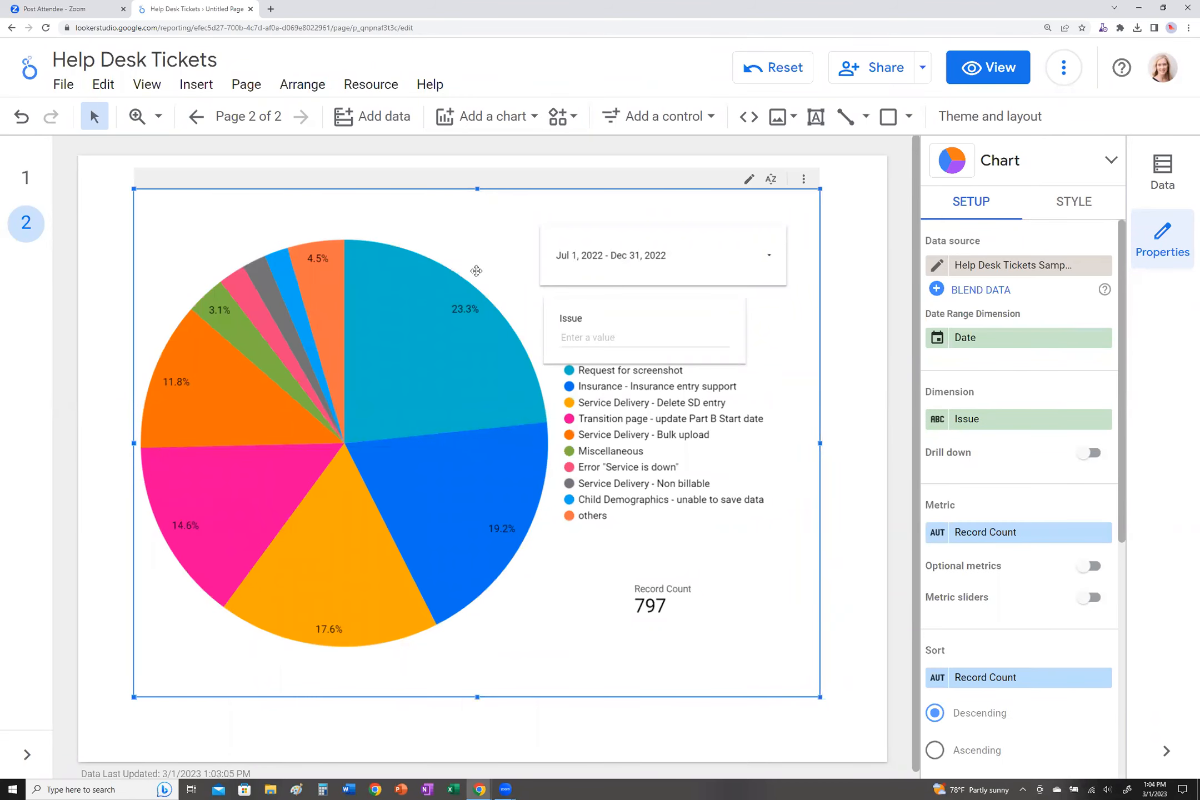
Add a Program drop-down list control near the upper edge of the bar chart on page 1.
click(198, 117)
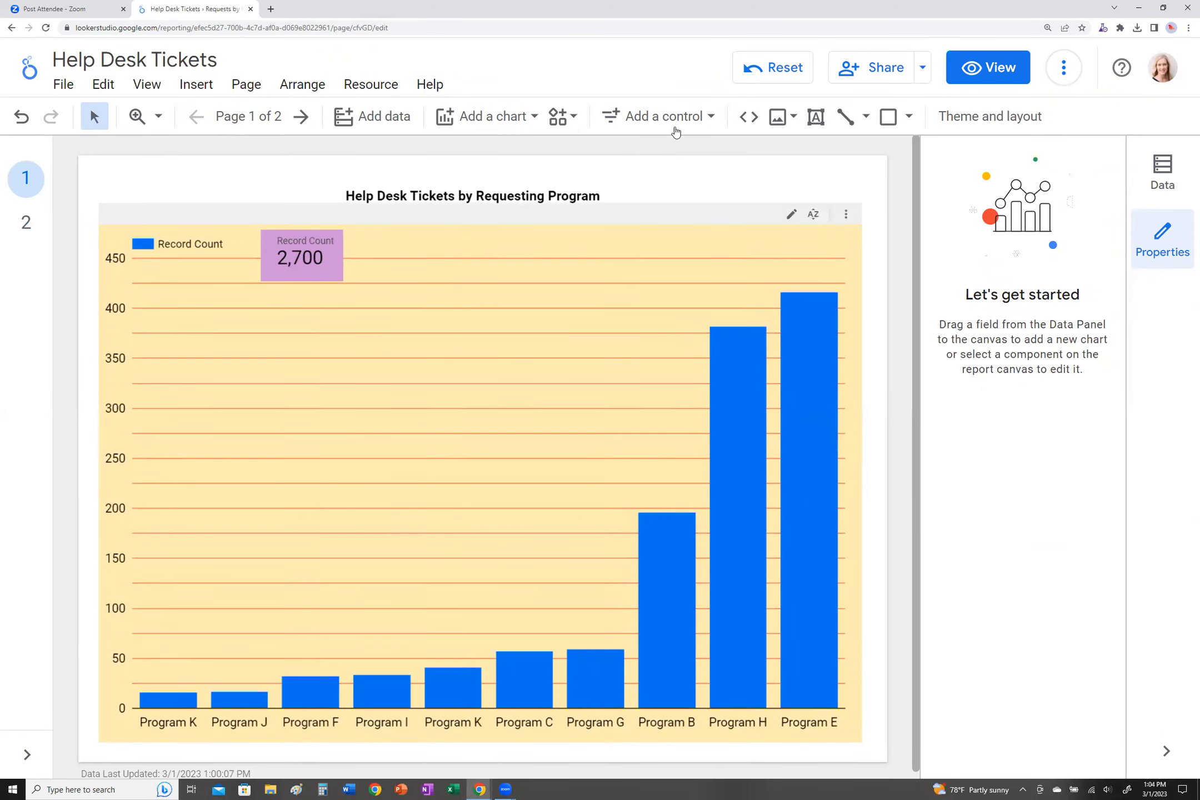
click(701, 131)
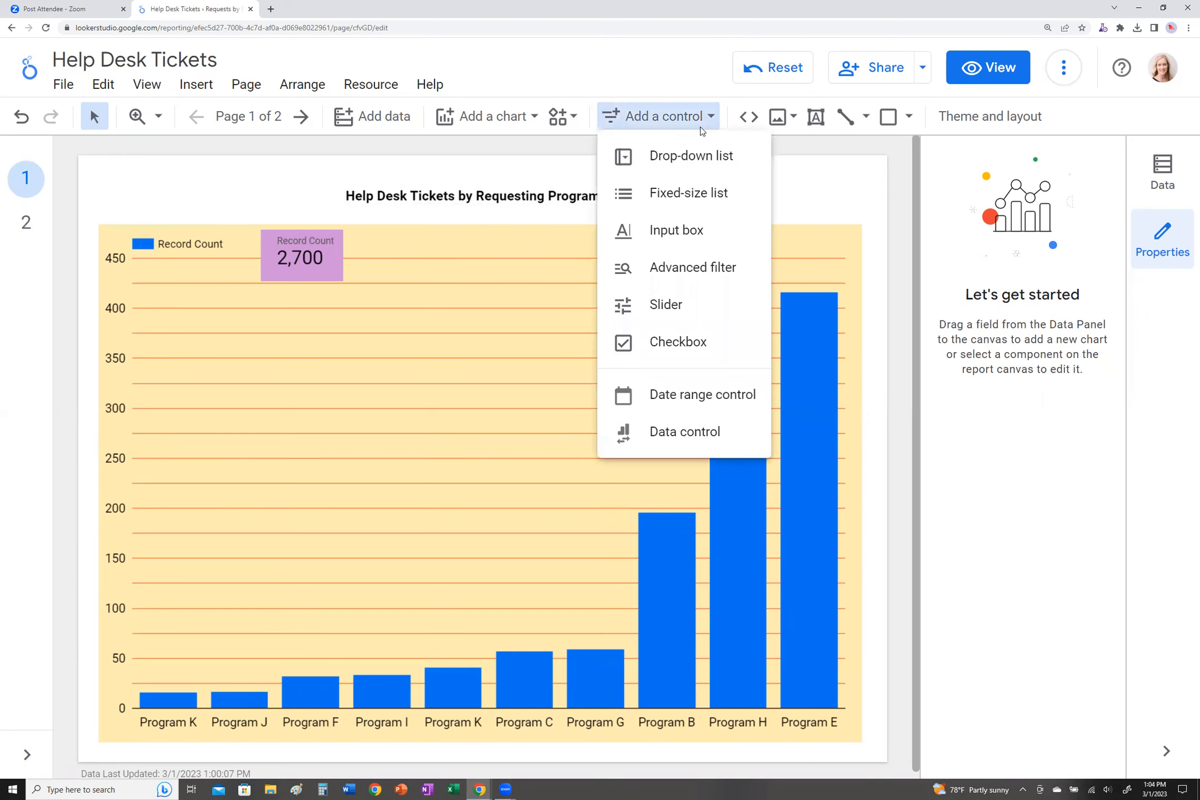
click(689, 160)
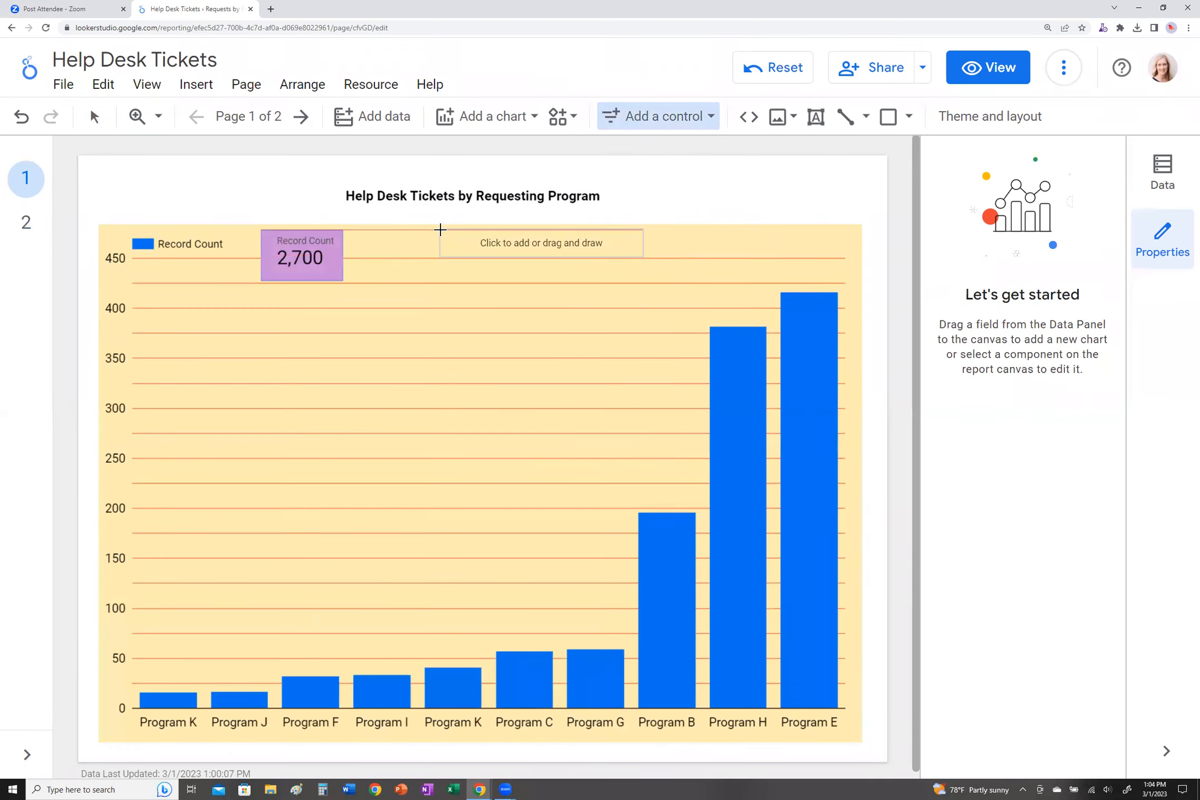
click(440, 229)
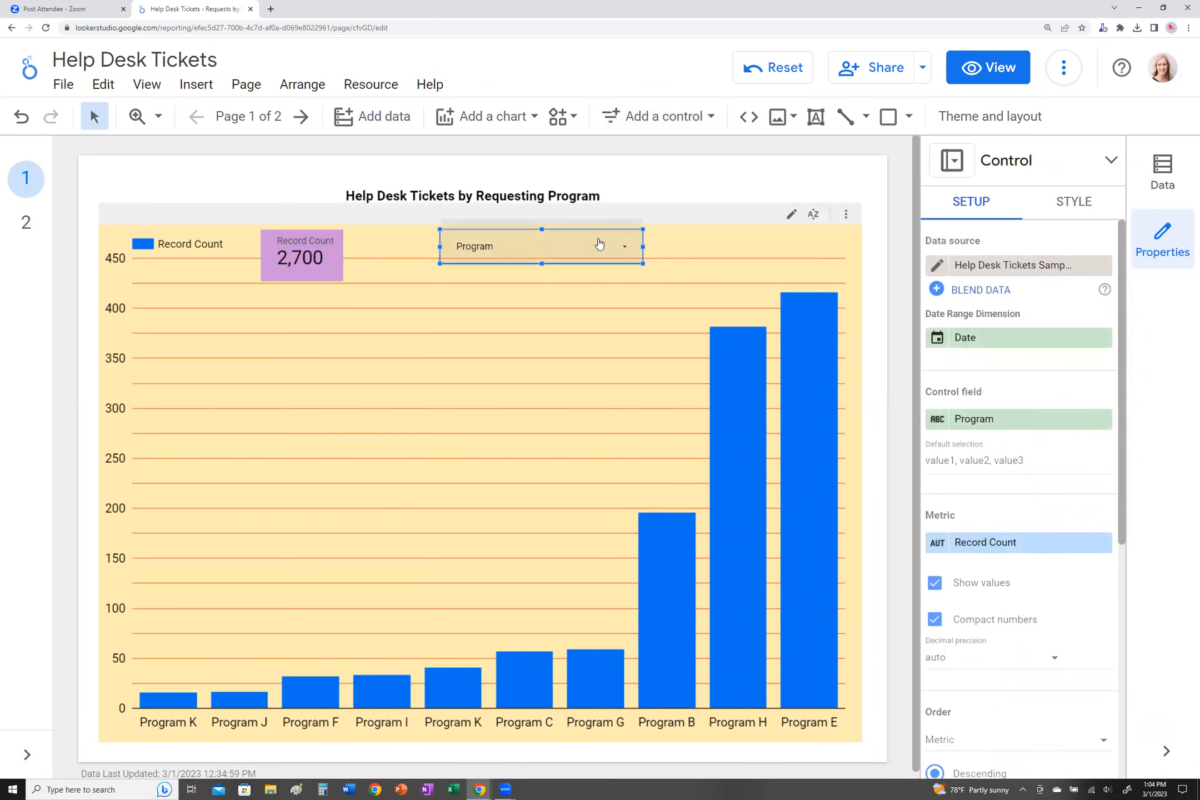
Limit the Program drop-down selection to only Program B and Program I and apply it.
click(621, 247)
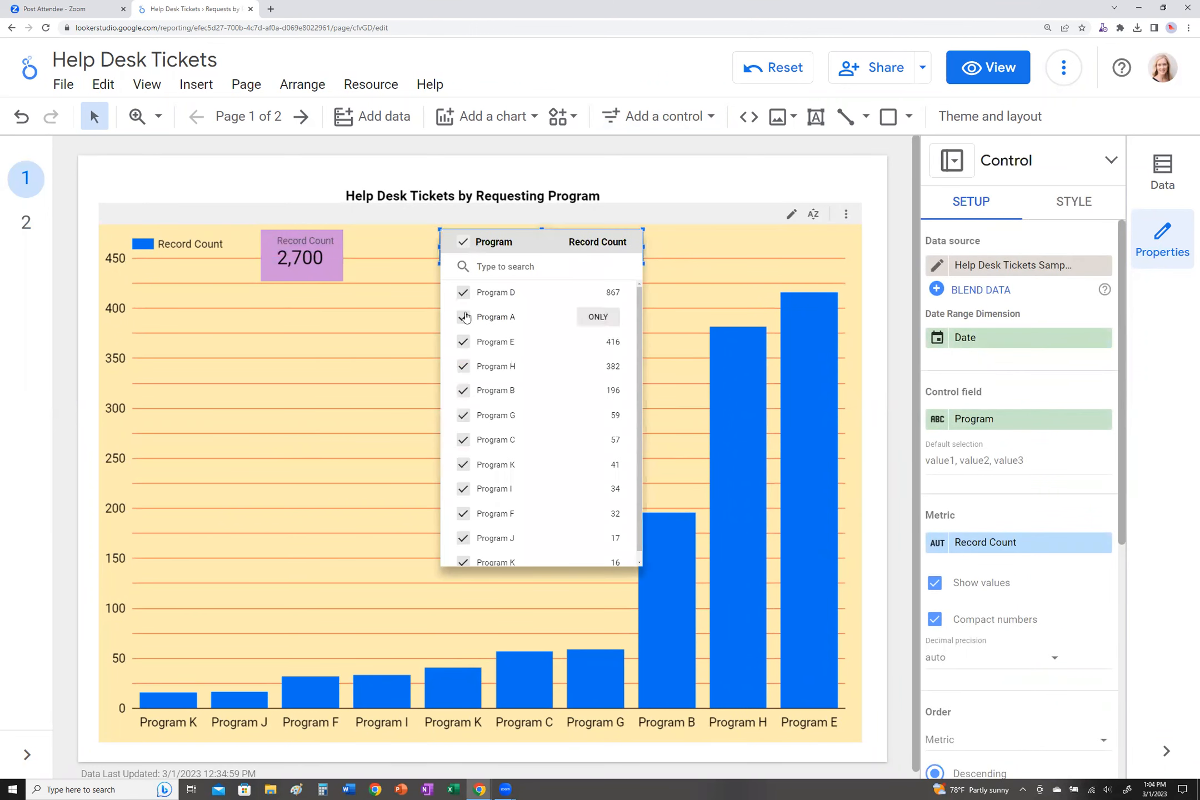
click(463, 292)
click(464, 415)
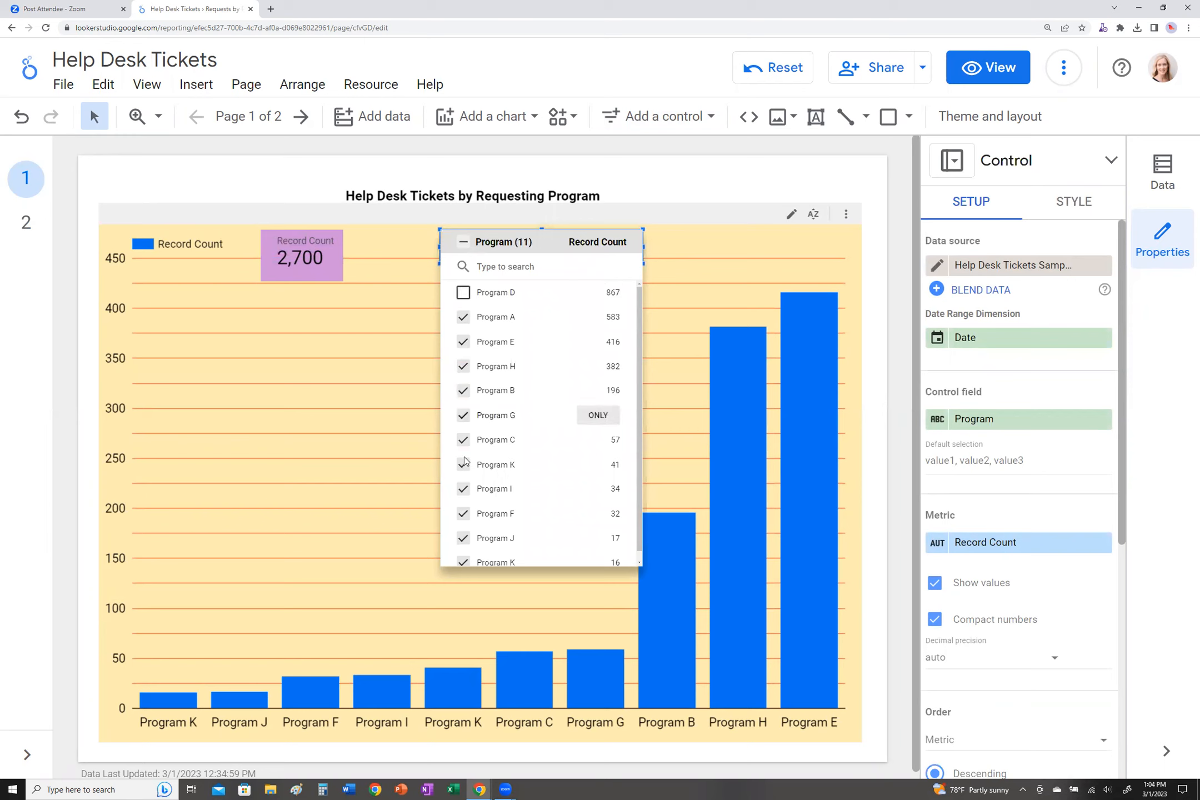
click(464, 513)
click(464, 538)
click(462, 440)
click(462, 364)
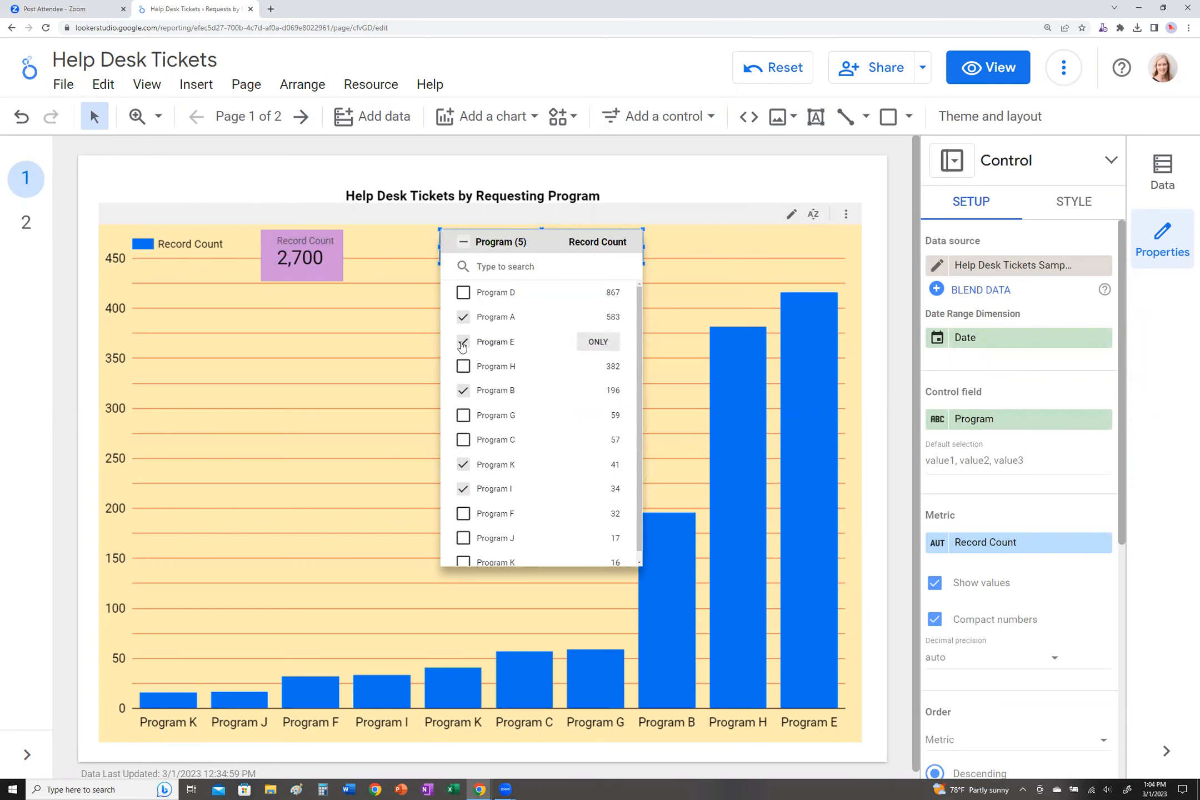
click(462, 318)
click(463, 465)
scroll(631, 492, down, 1)
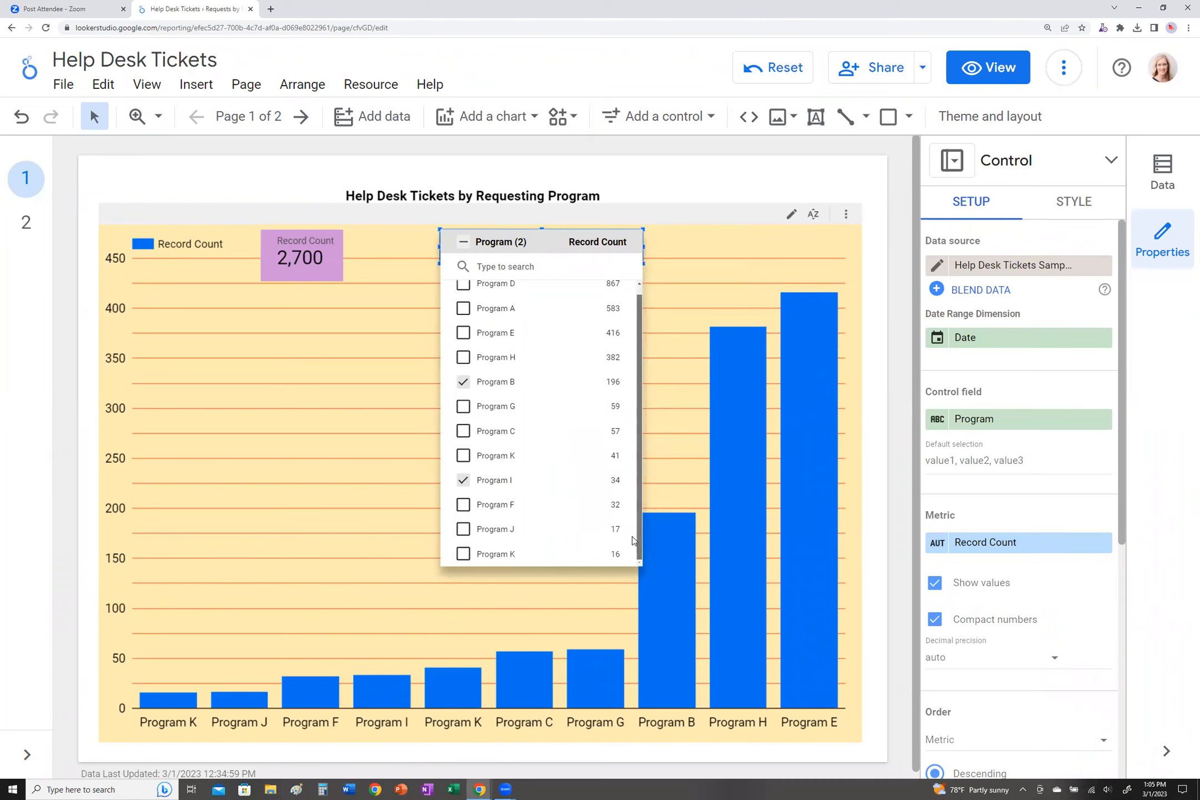
scroll(631, 487, up, 1)
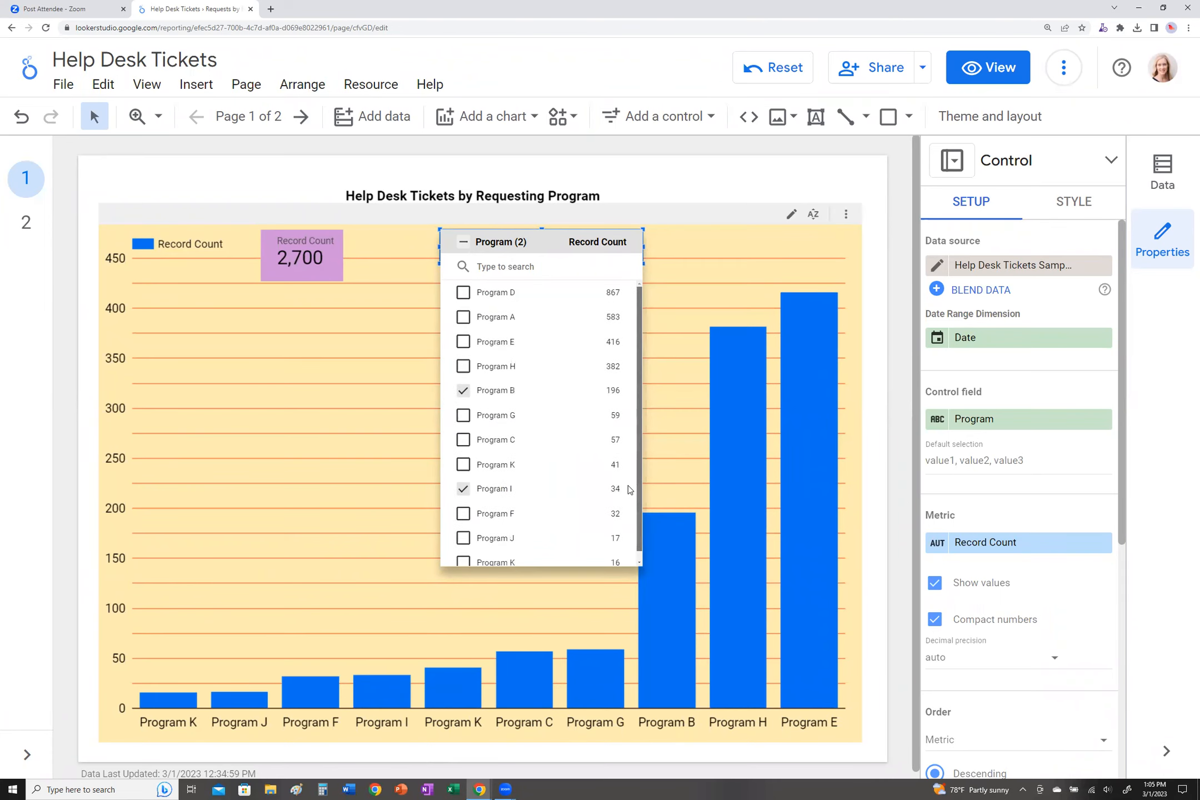
click(371, 522)
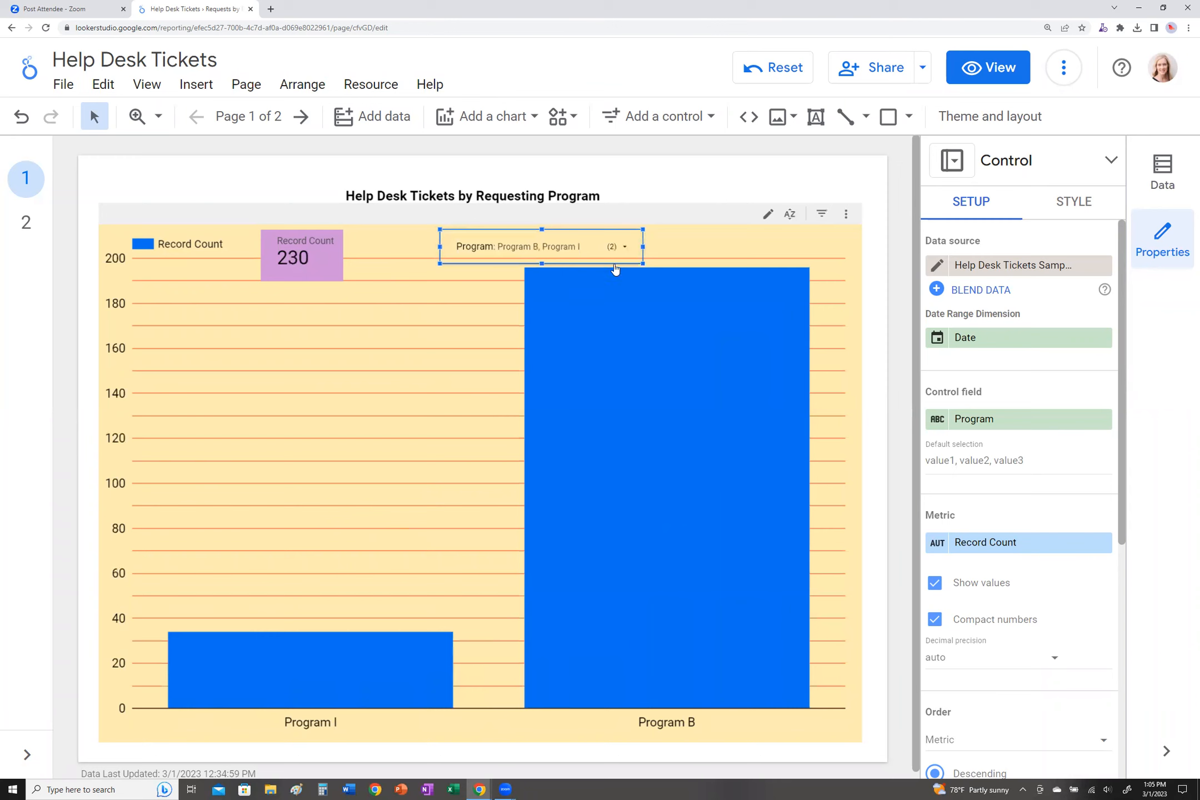
Include Program E in the Program drop-down selection and apply it.
click(622, 246)
click(490, 342)
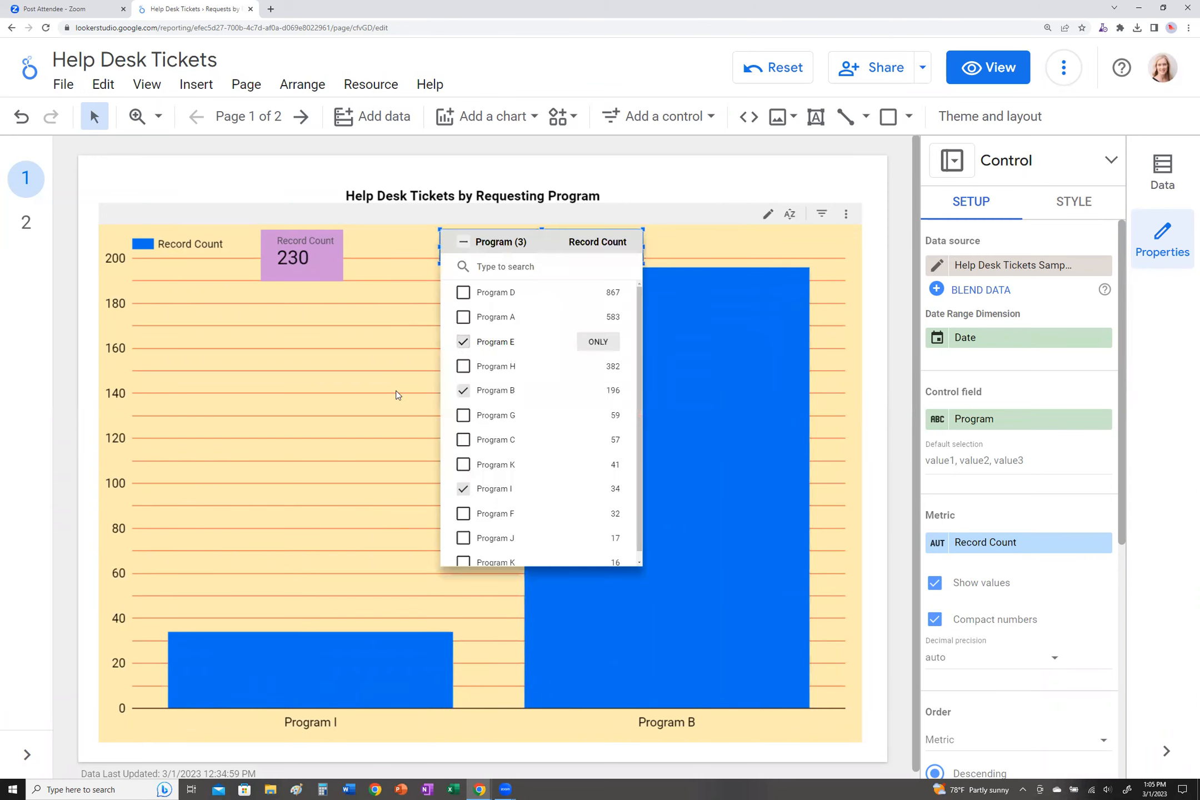
click(383, 395)
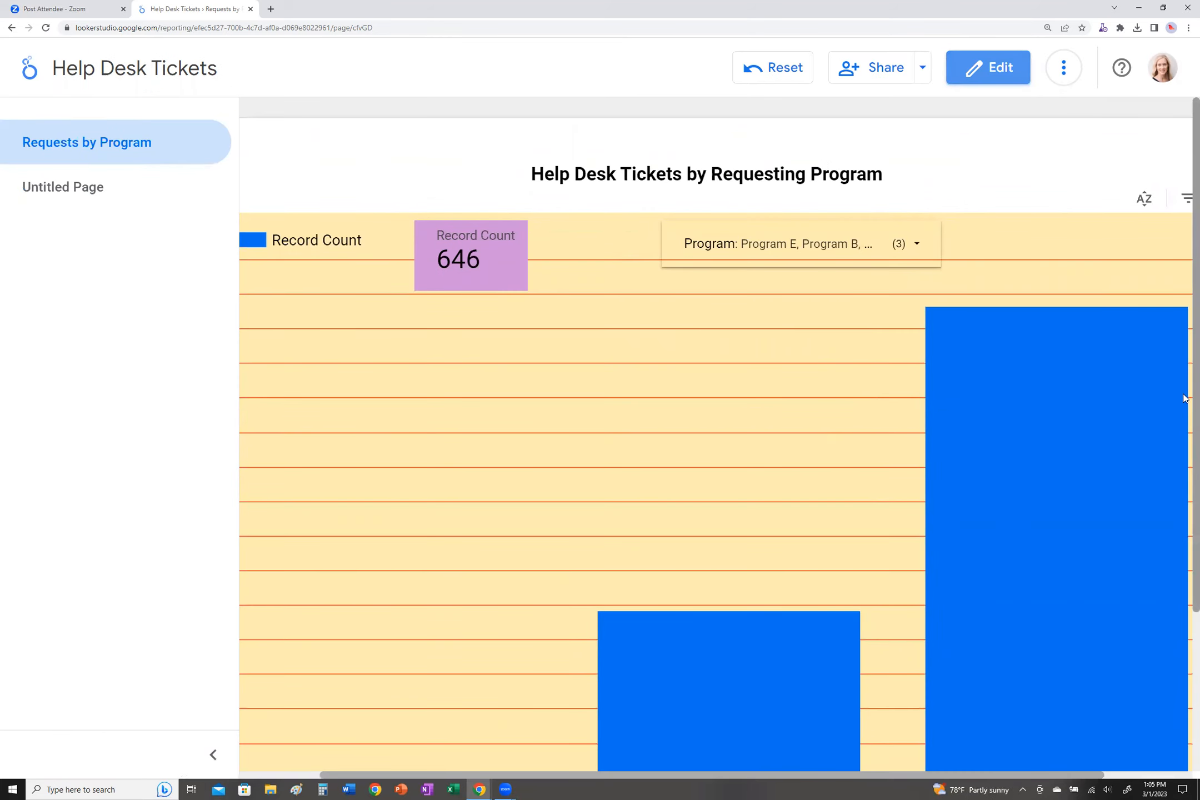
Review the Requests by Program page and the Untitled Page in view mode.
scroll(1183, 361, down, 2)
scroll(524, 277, up, 1)
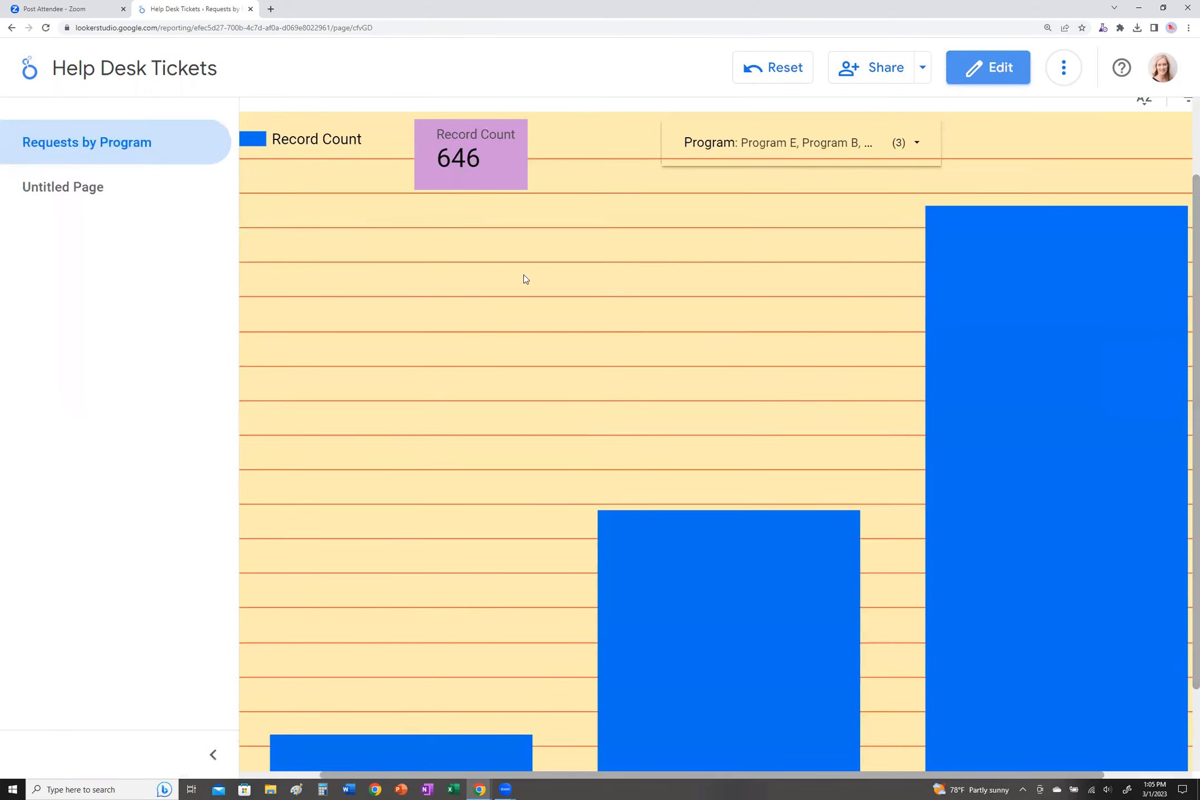
click(145, 202)
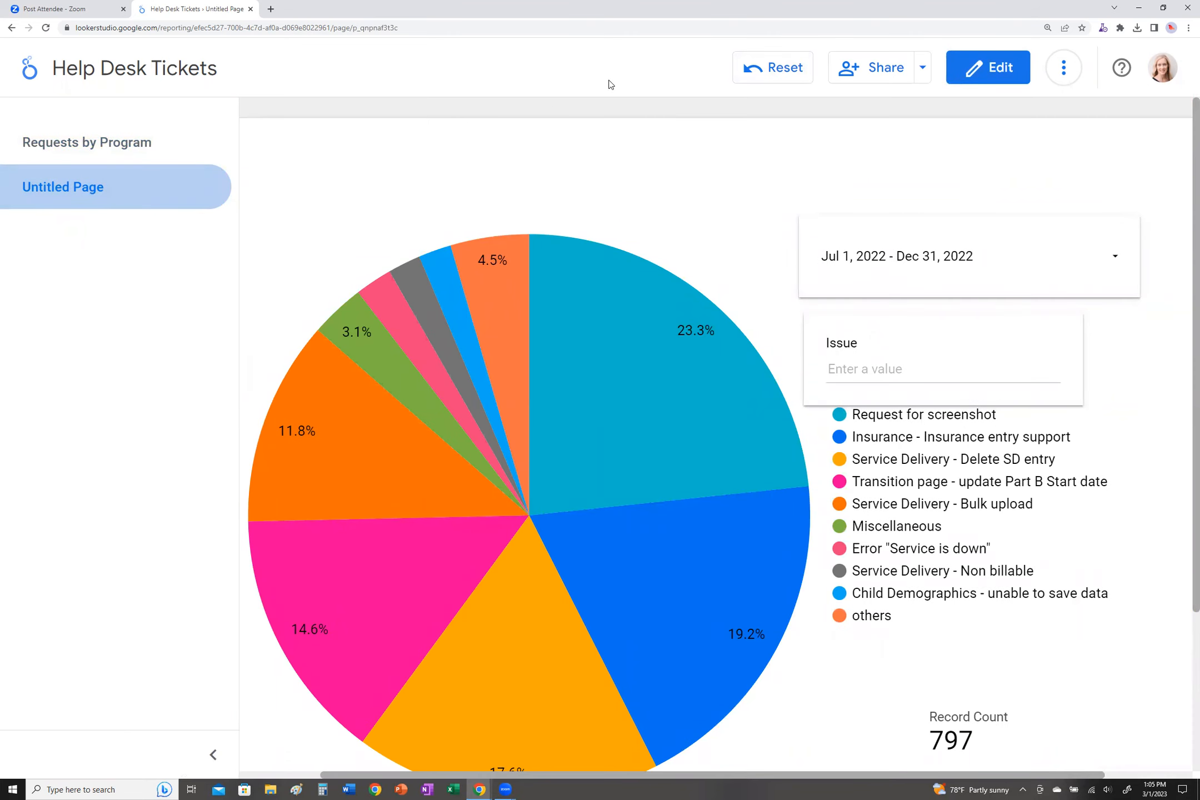
Return to edit mode and rename the Untitled Page as "Issues" in the report's page list.
click(976, 70)
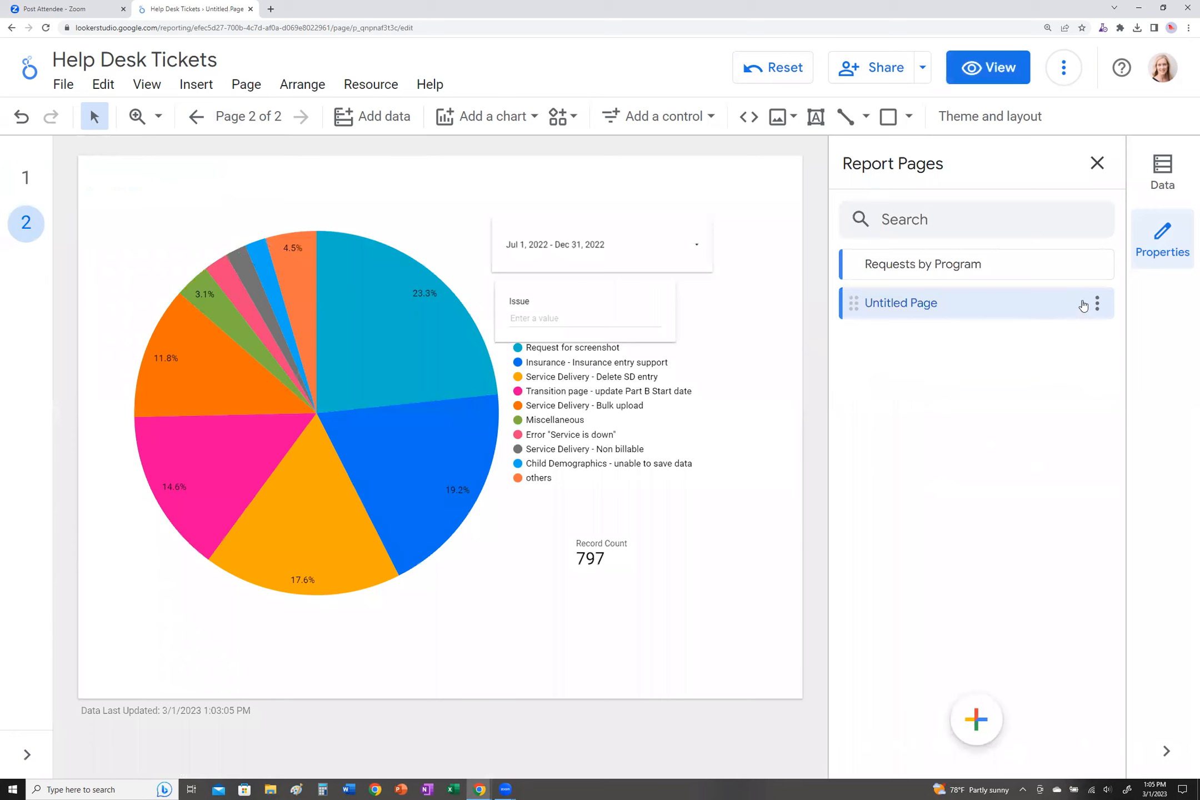
click(1104, 304)
click(997, 315)
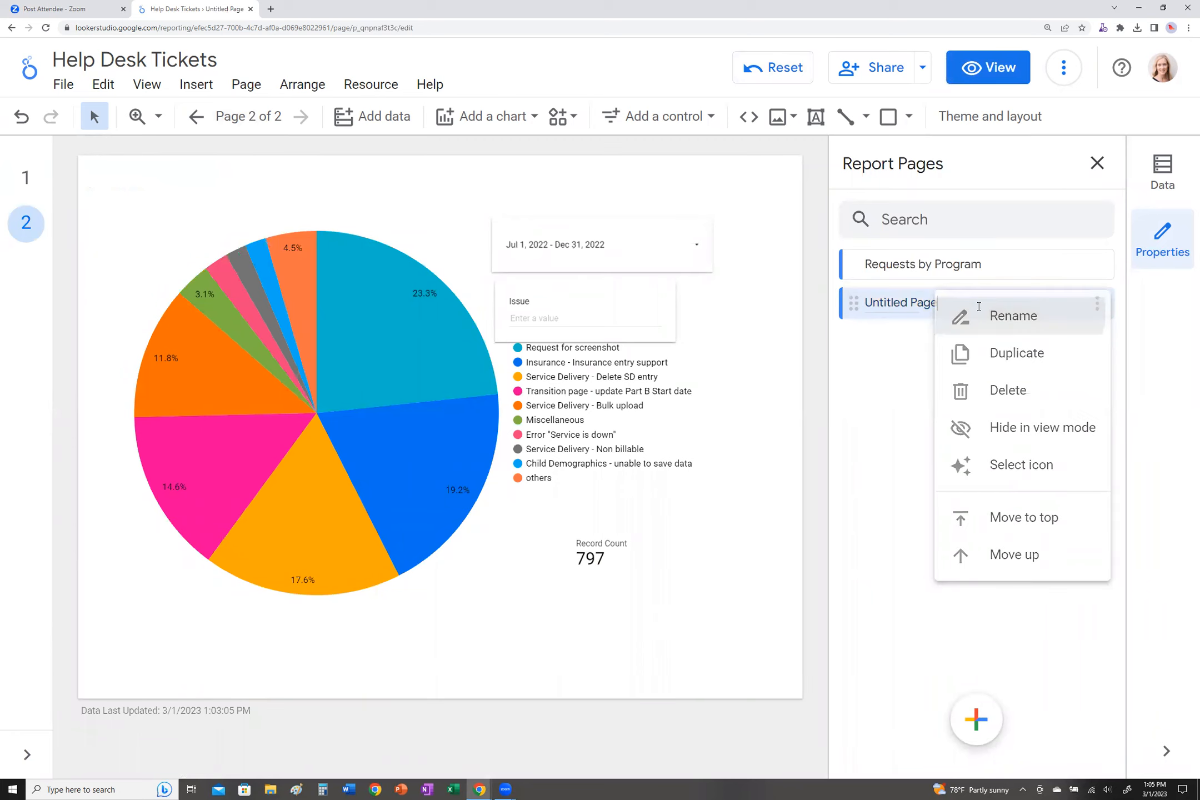
key(ctrl+a)
key(BackSpace)
text(Issues)
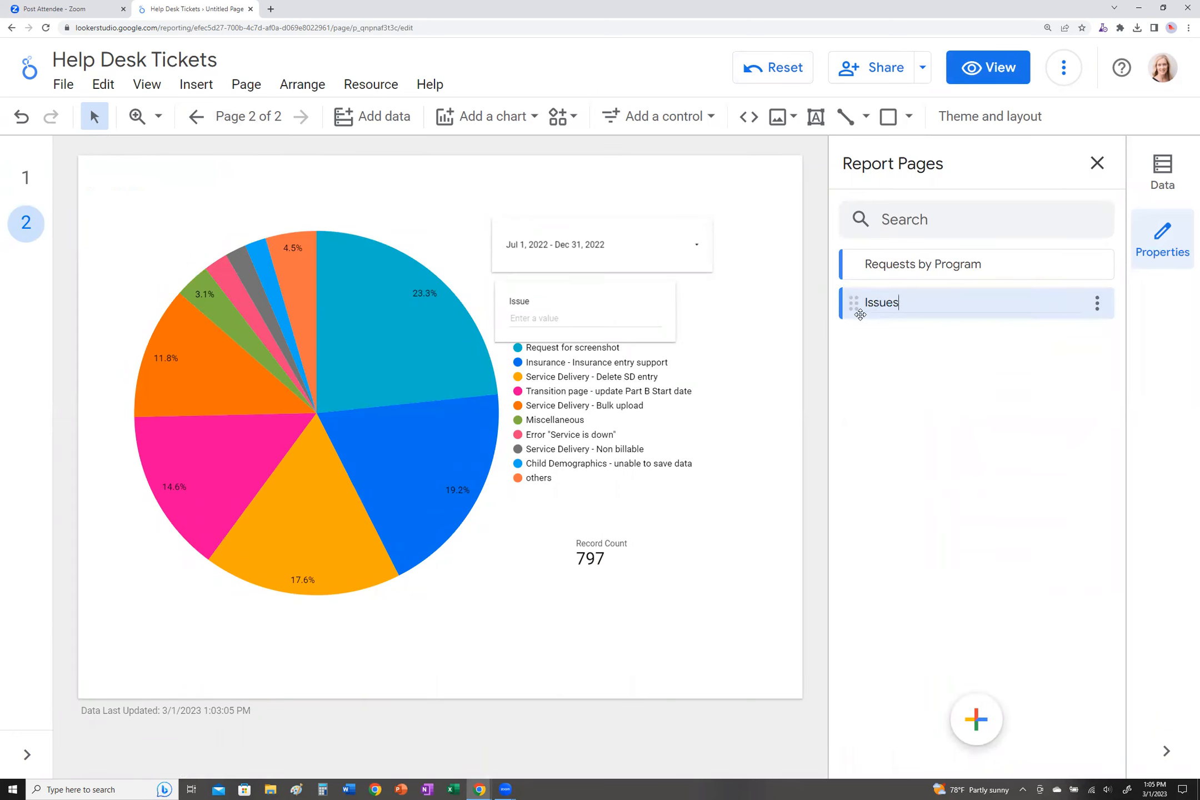
click(1097, 163)
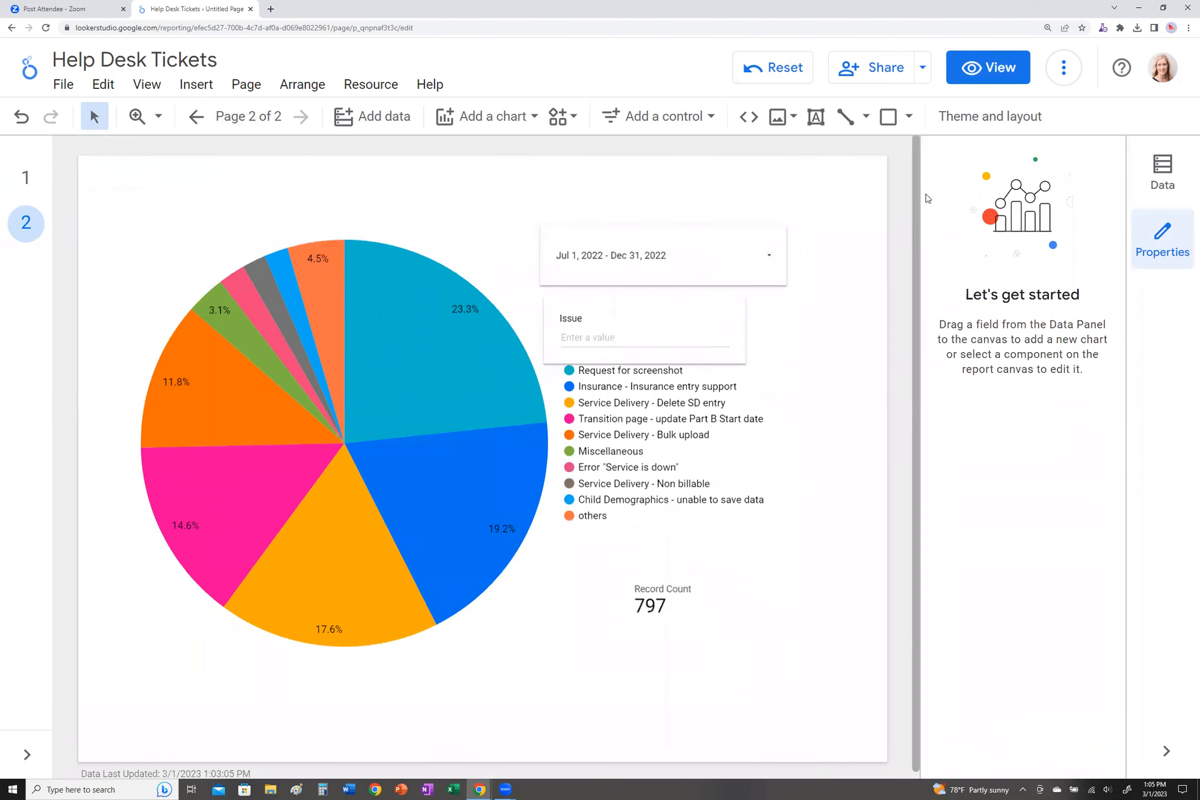
Display the shareable link to the current report view and close the link dialog.
click(923, 69)
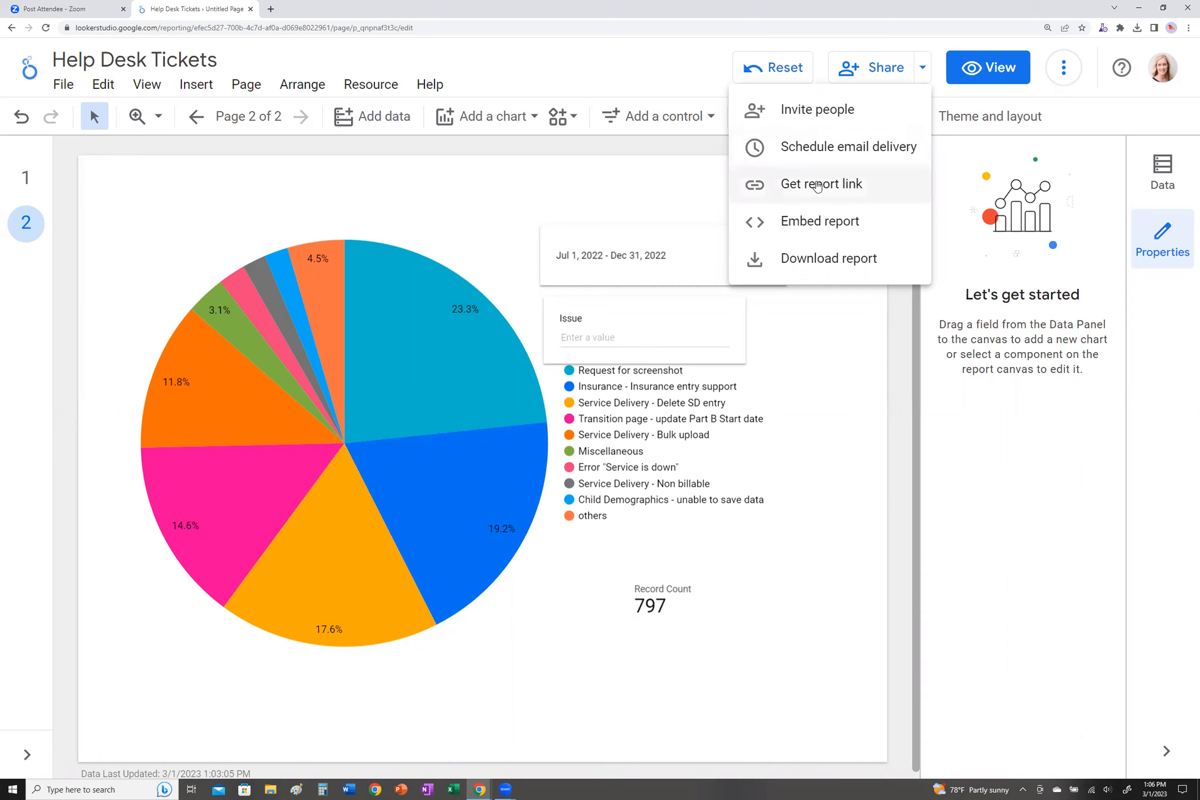
click(817, 185)
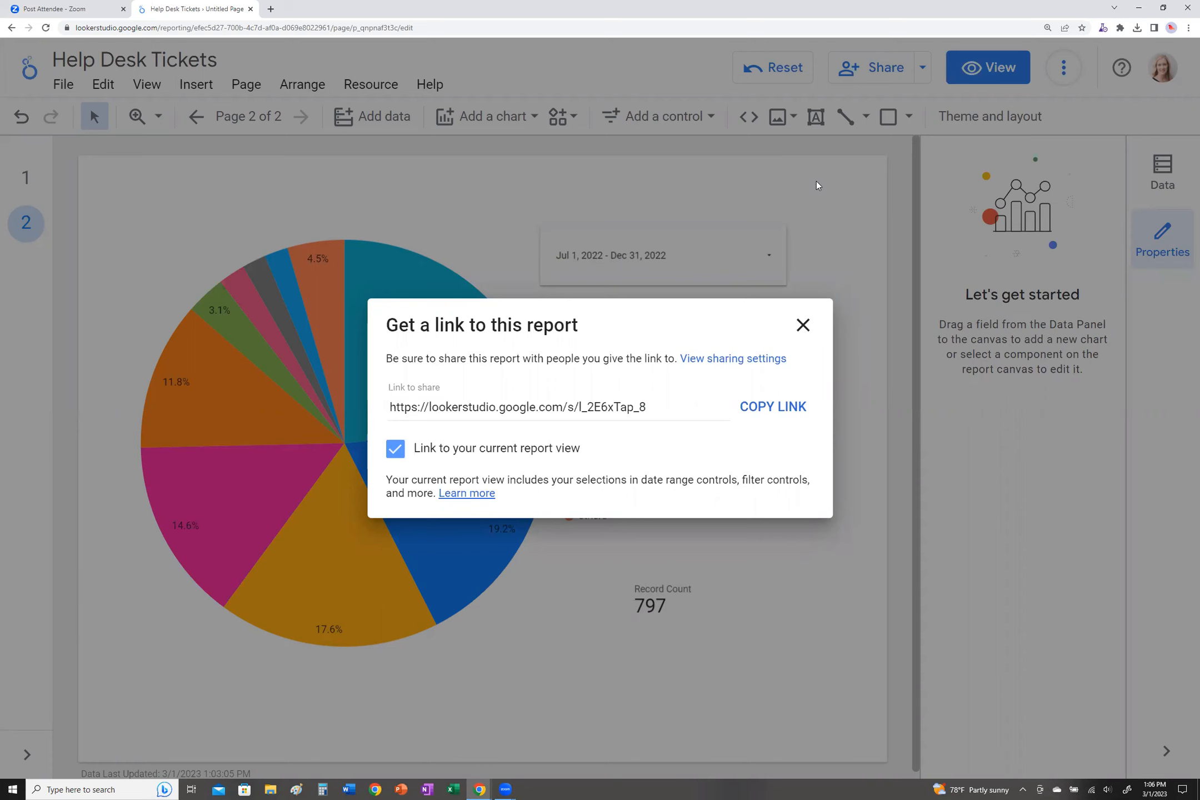
click(802, 325)
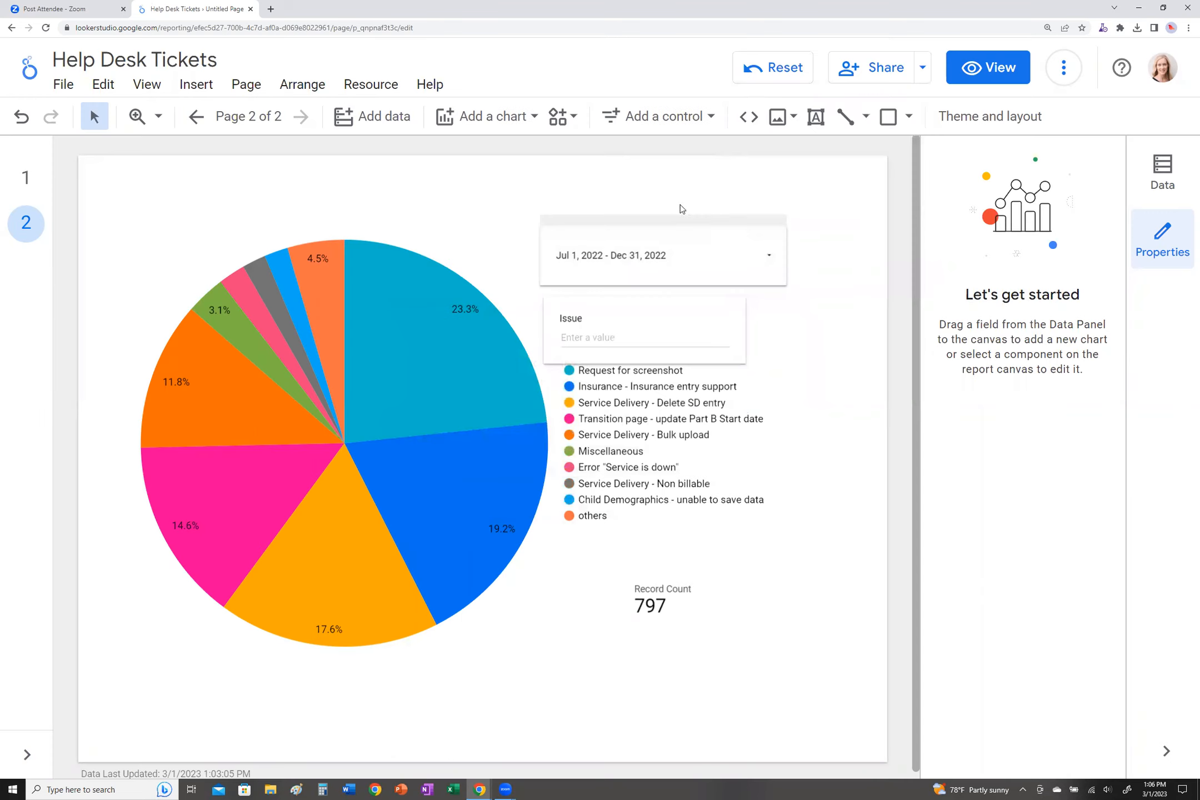